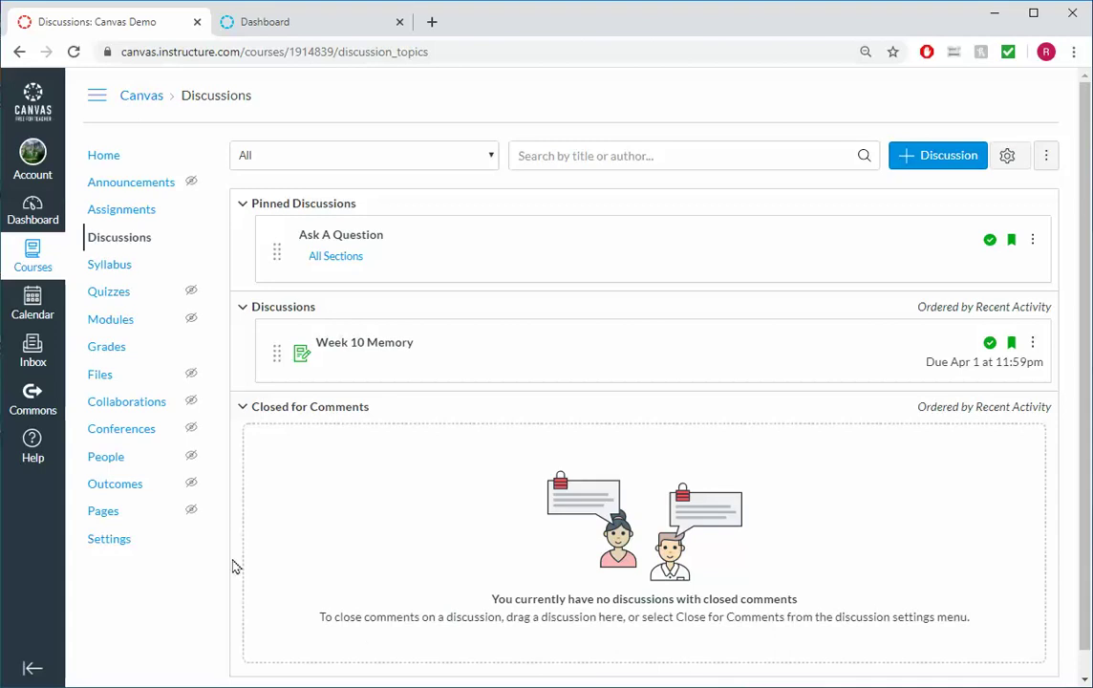
Create a new quiz from the course's Quizzes list and title it 'Week 10 Memory'
click(107, 298)
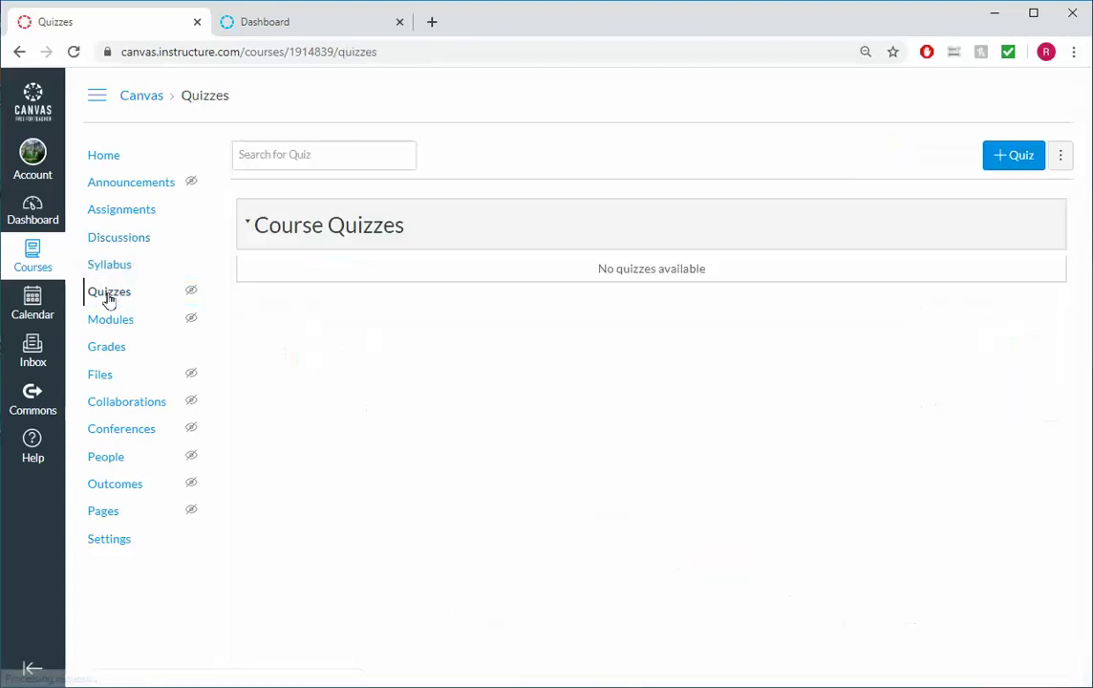
click(1009, 156)
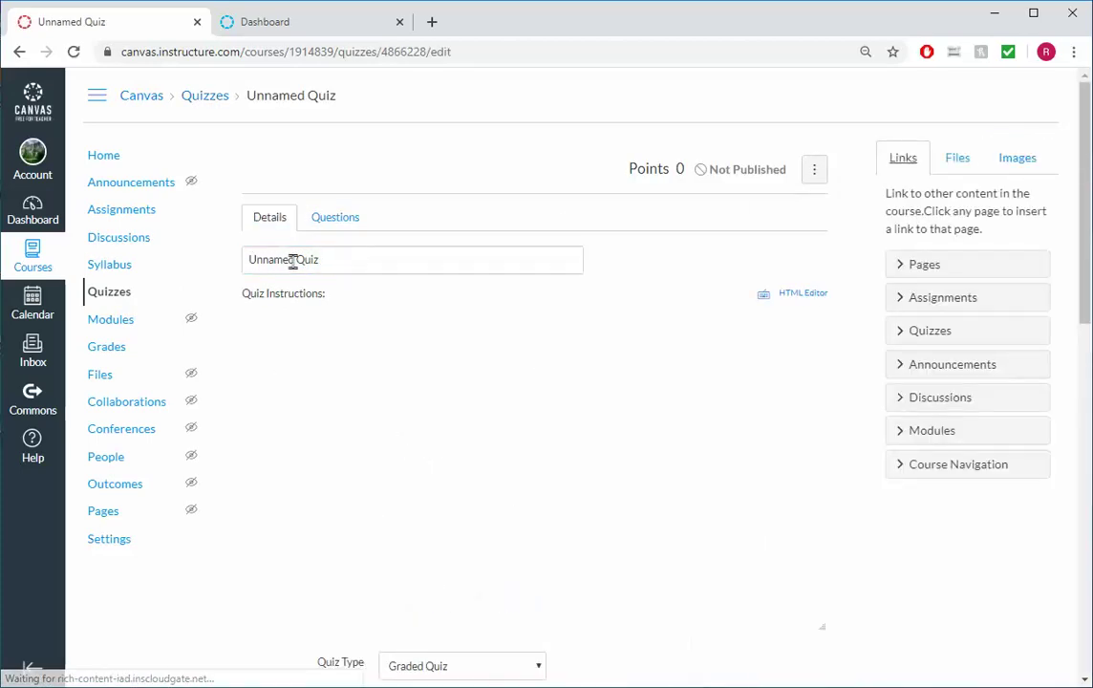
text(Wee)
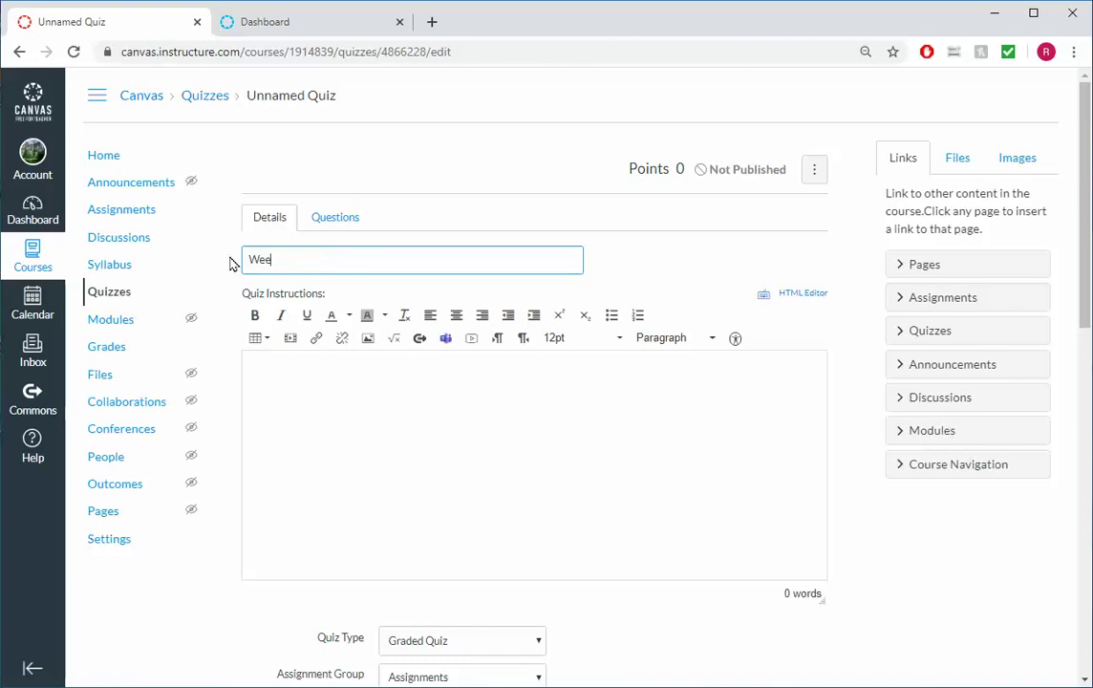
text(k 10 Memory)
Paste instructions covering no time limit, thirty one-point questions, one attempt and the access code
click(402, 420)
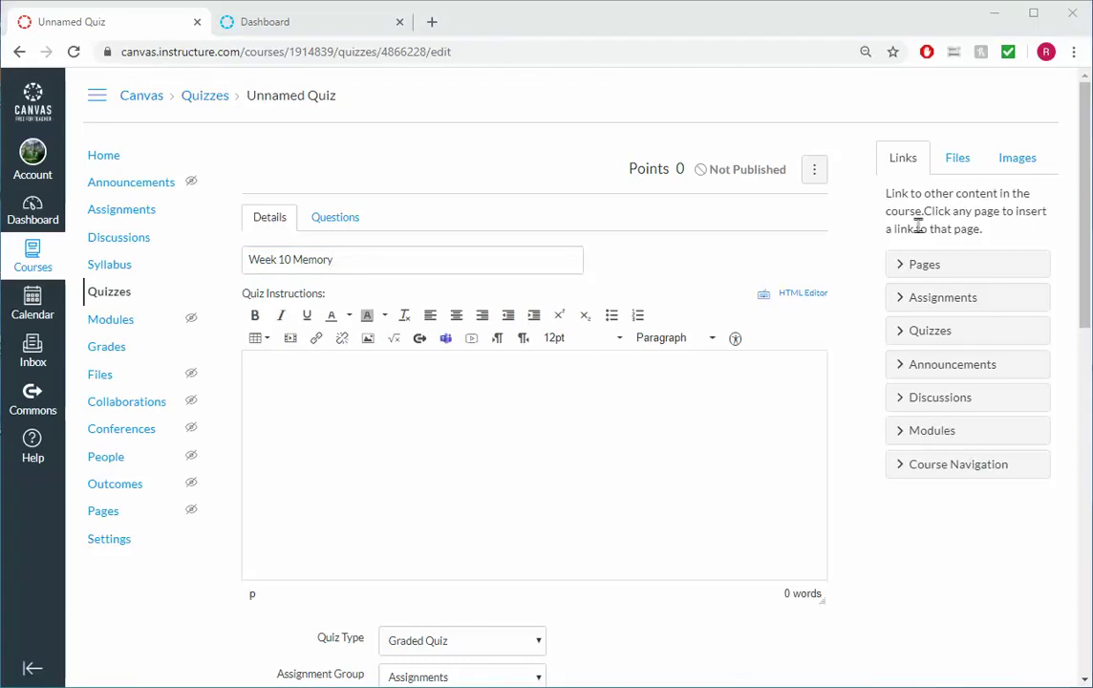
text(This quiz has no time limit other than it needs to be completed by the due date. There are thirty questions, each worth one point. The quiz may only be taken once. To start the quiz, enter the access code: 10)
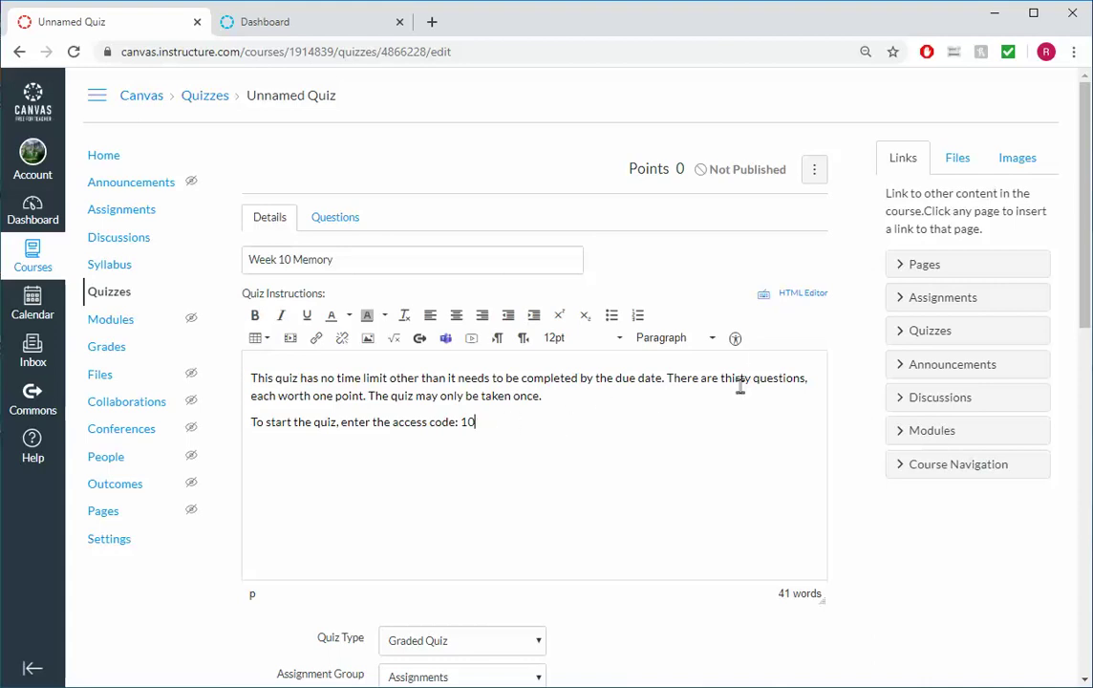
scroll(741, 386, down, 1)
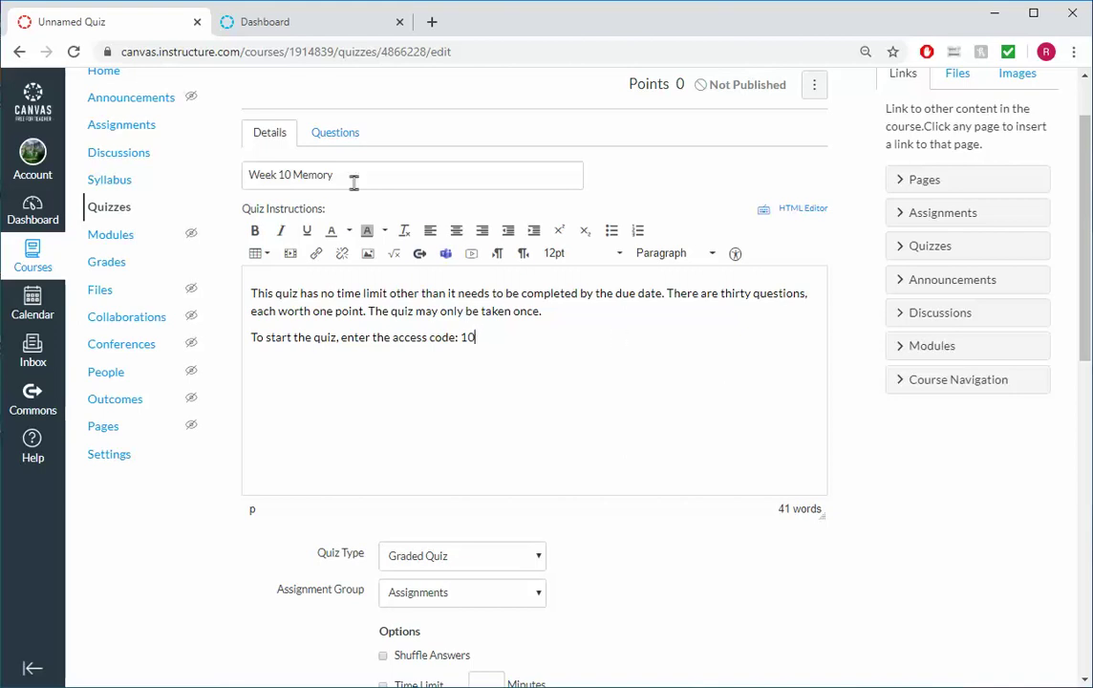
Add a new question on the Questions tab, keeping its type as Multiple Choice
click(343, 137)
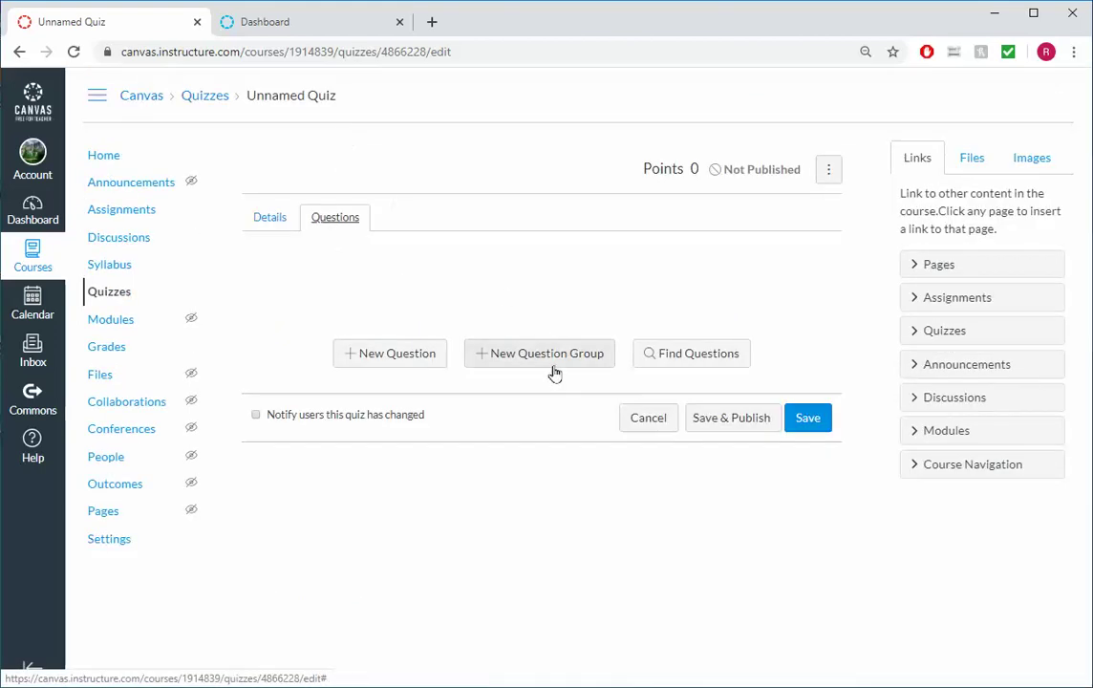
click(397, 354)
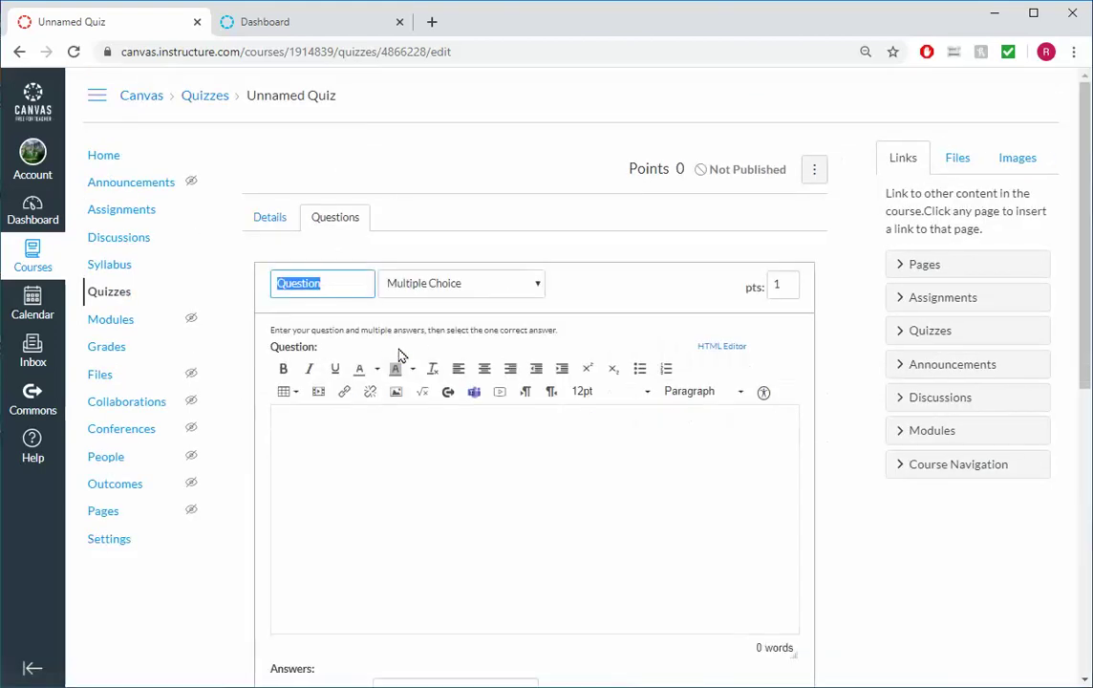
click(540, 286)
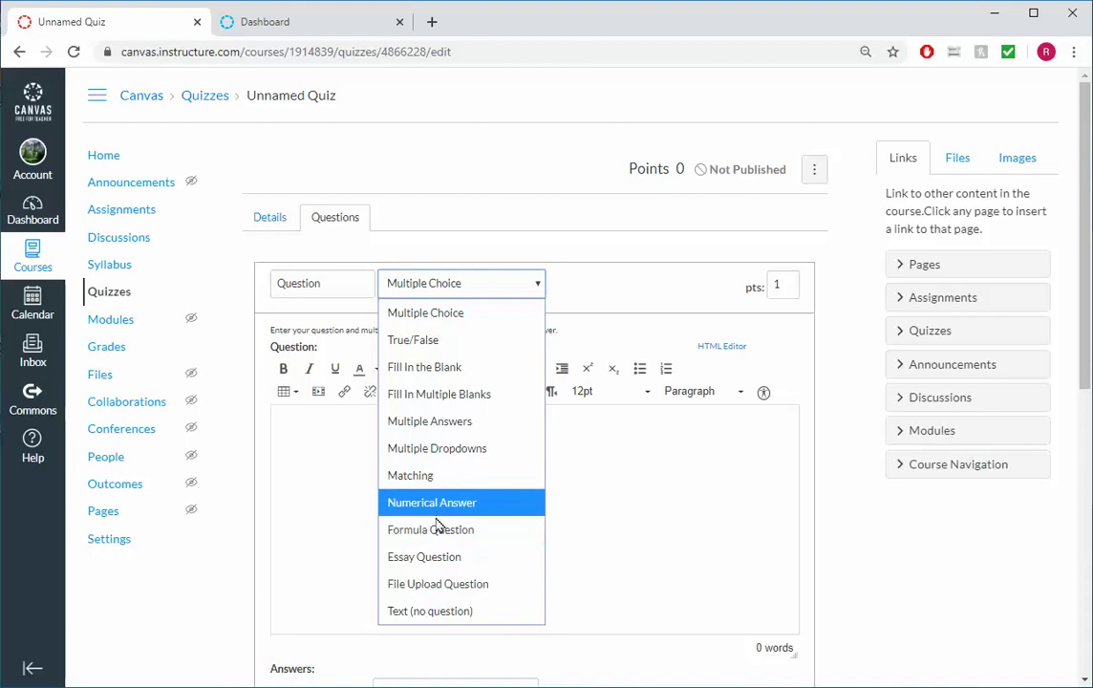
click(459, 286)
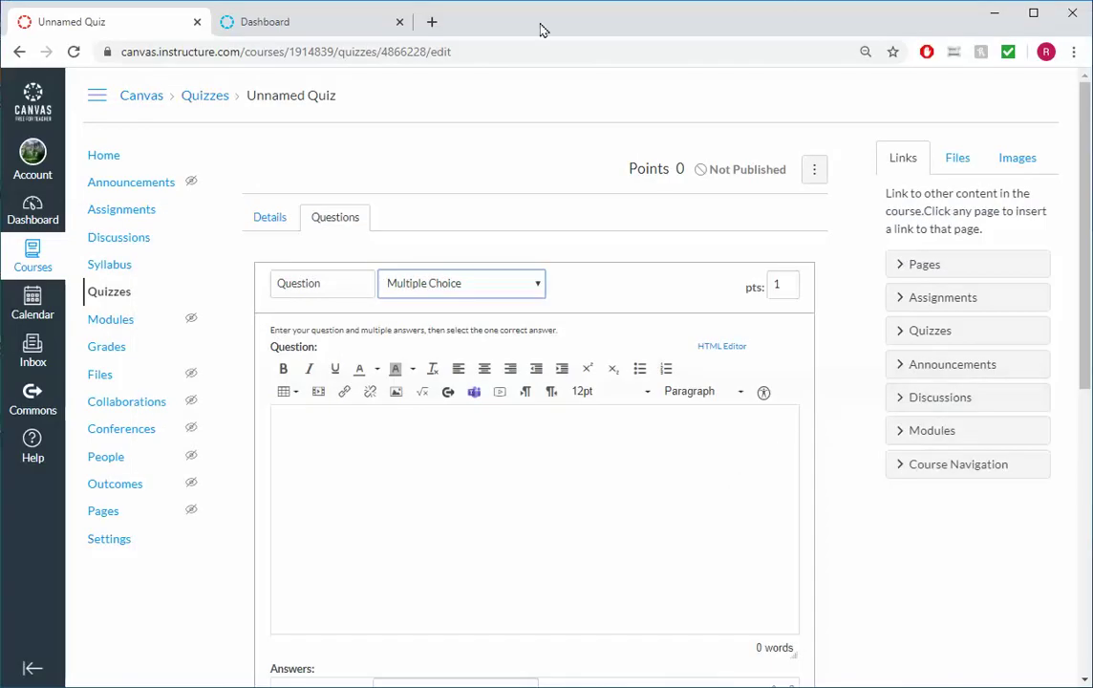
Check the Tech Help support links on the Dashboard tab, then return to the quiz editor
click(313, 19)
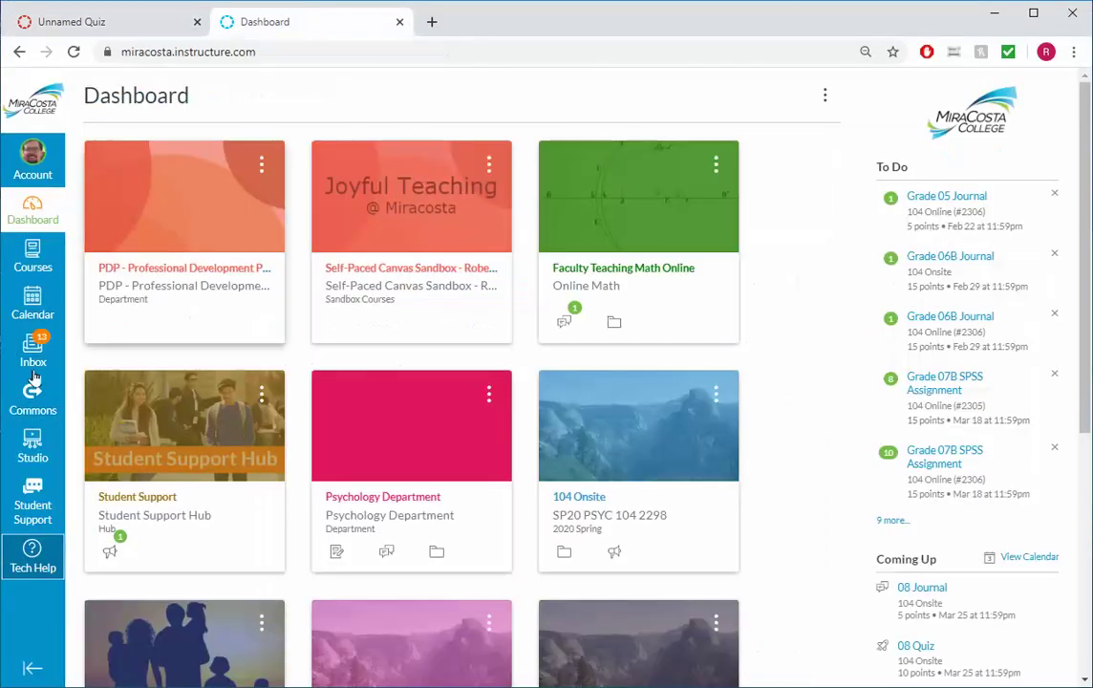
click(27, 558)
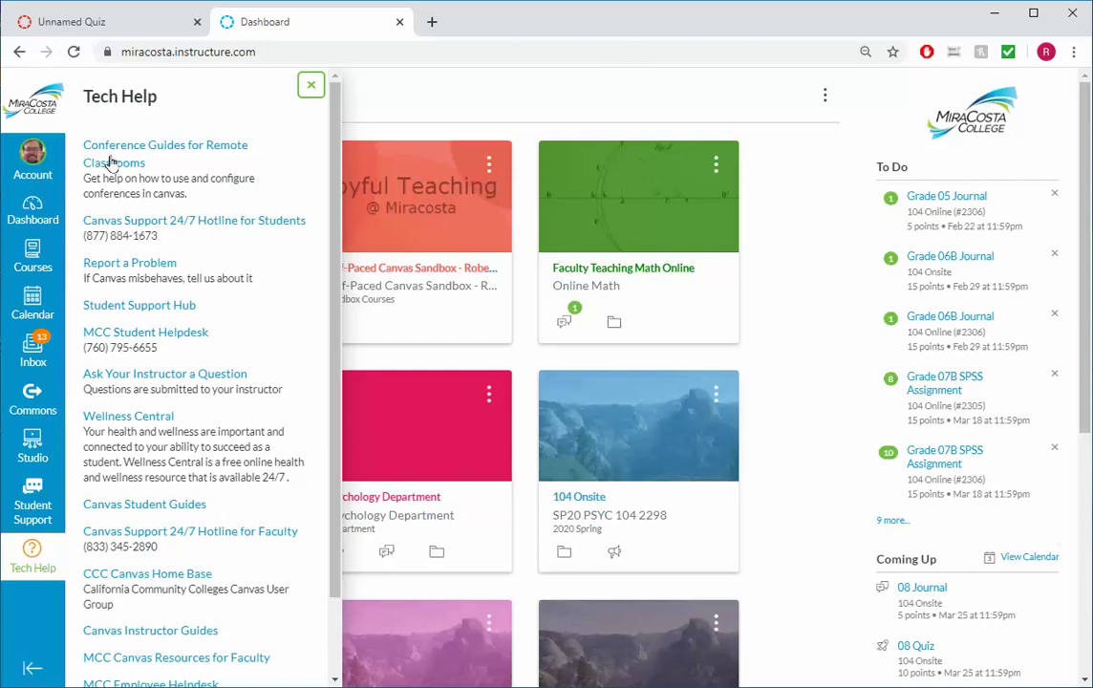
click(129, 29)
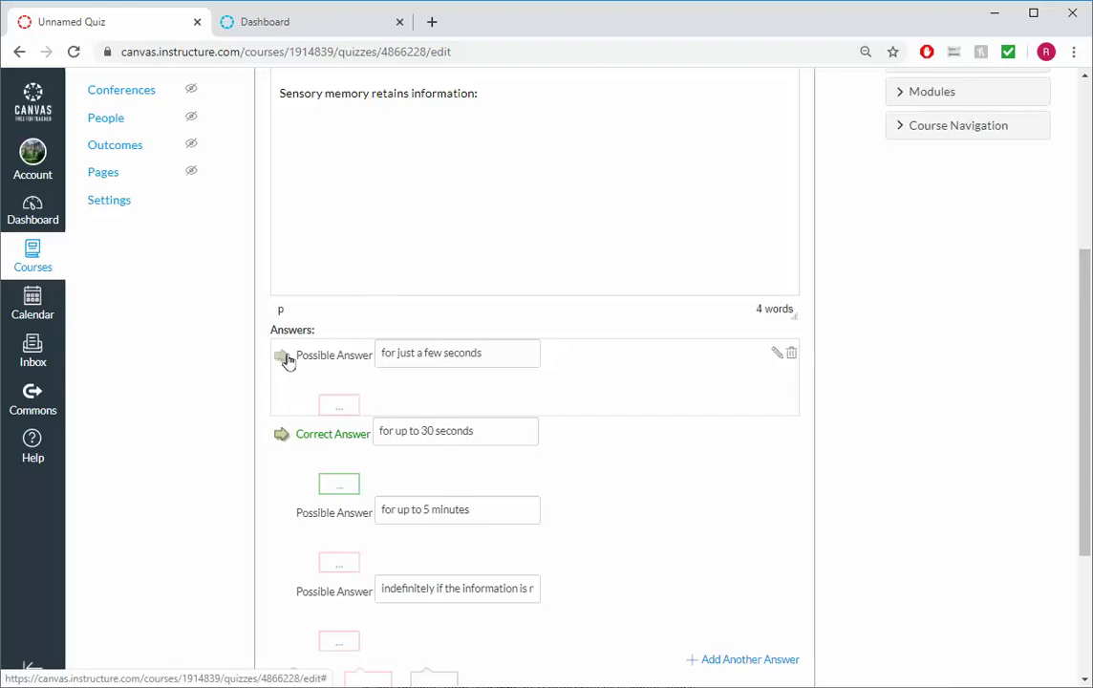
Mark 'for just a few seconds' as the question's correct answer
click(283, 355)
scroll(437, 366, up, 1)
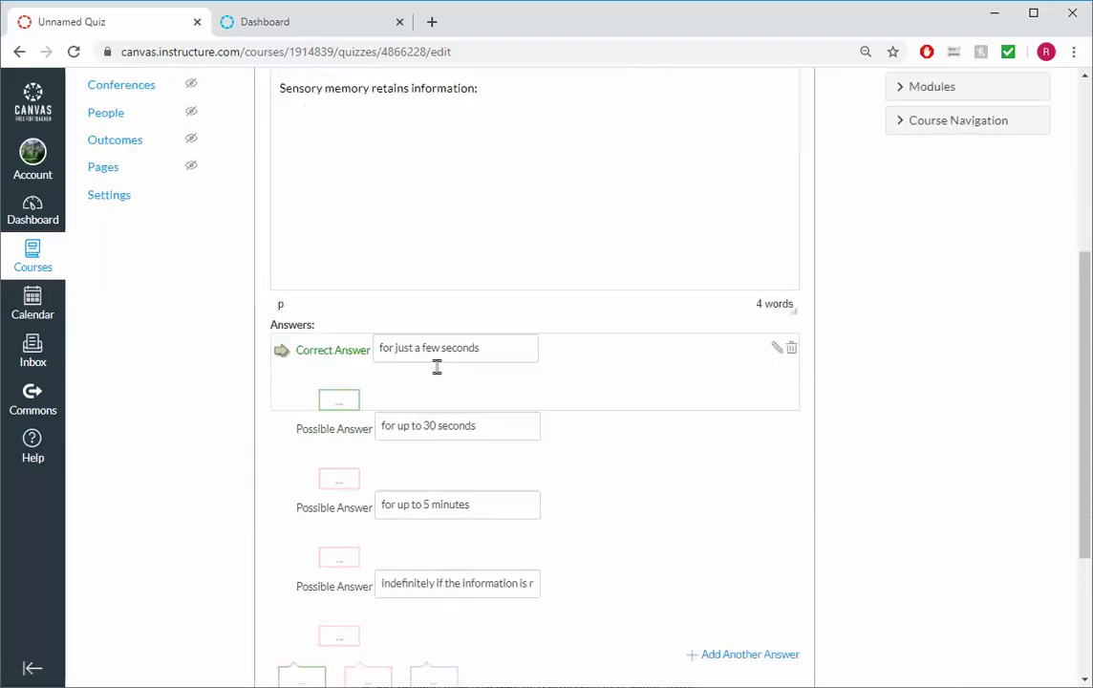
scroll(436, 366, down, 2)
scroll(437, 374, up, 3)
scroll(437, 373, down, 3)
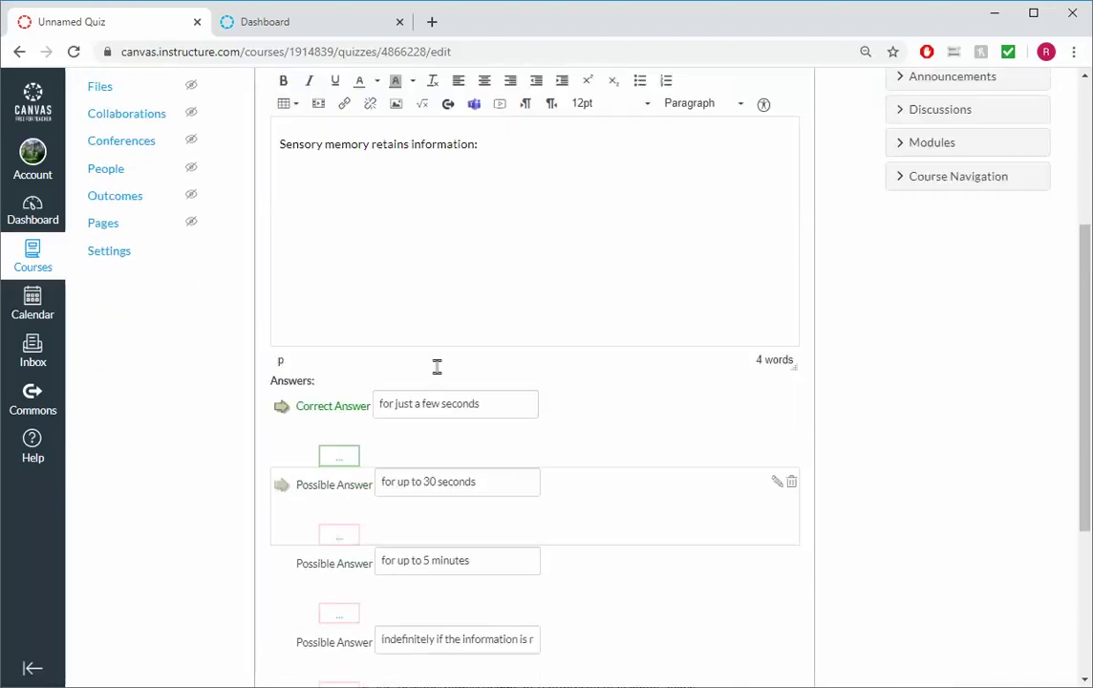
scroll(439, 372, down, 2)
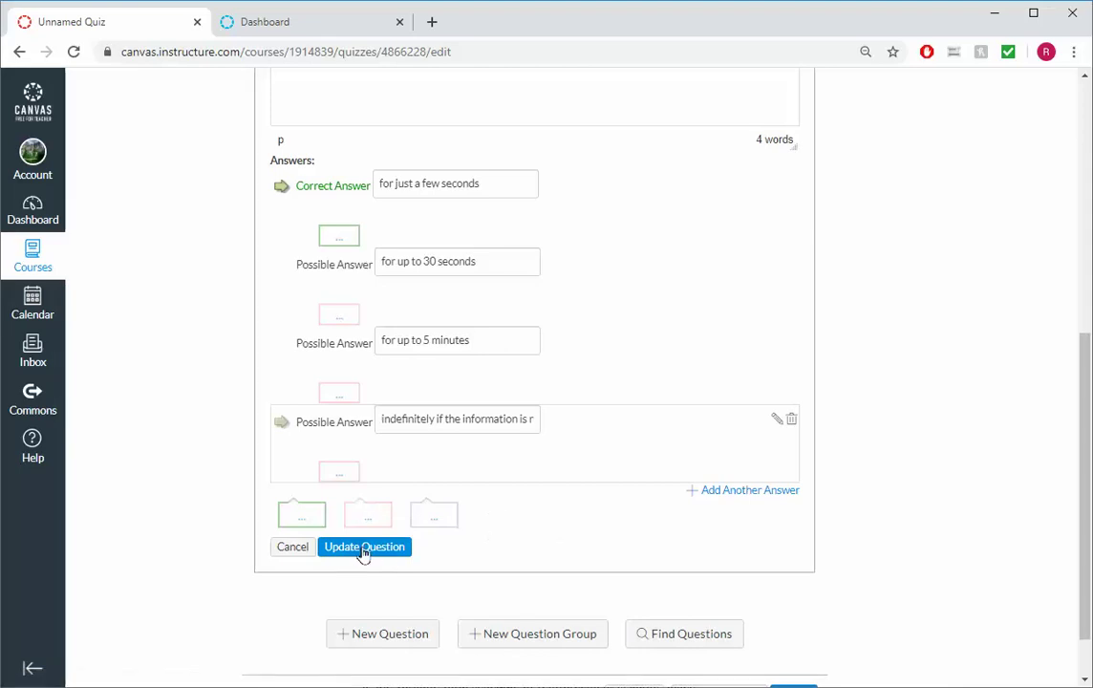
Update the sensory memory question, then save and publish the Week 10 Memory quiz
click(364, 546)
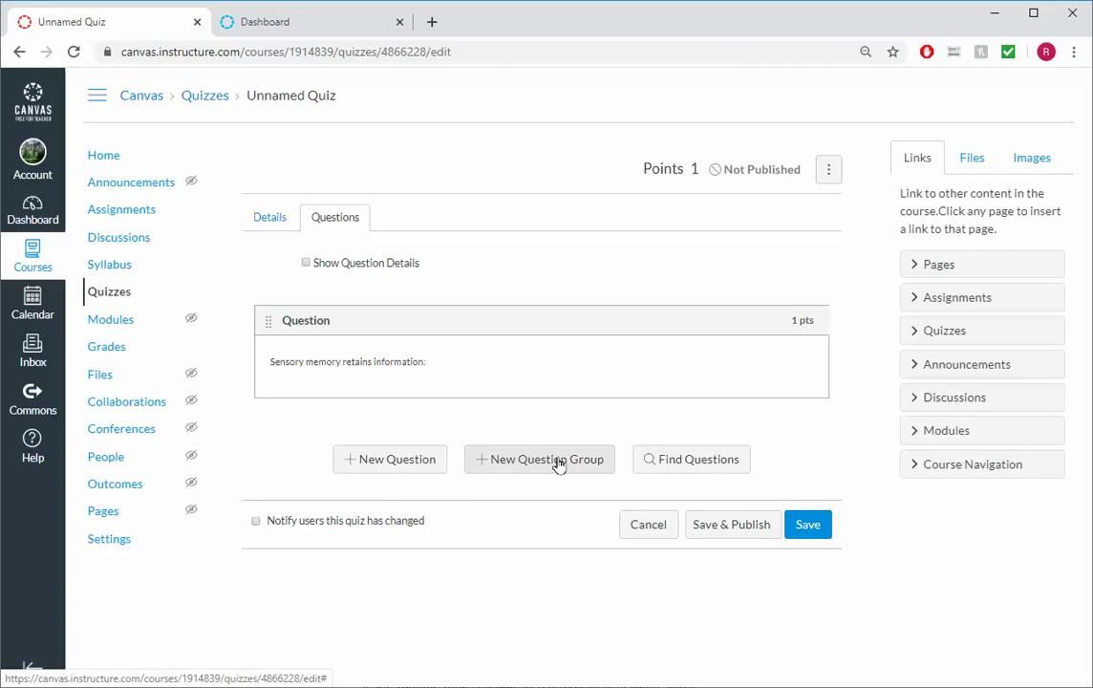
mouse_move(801, 320)
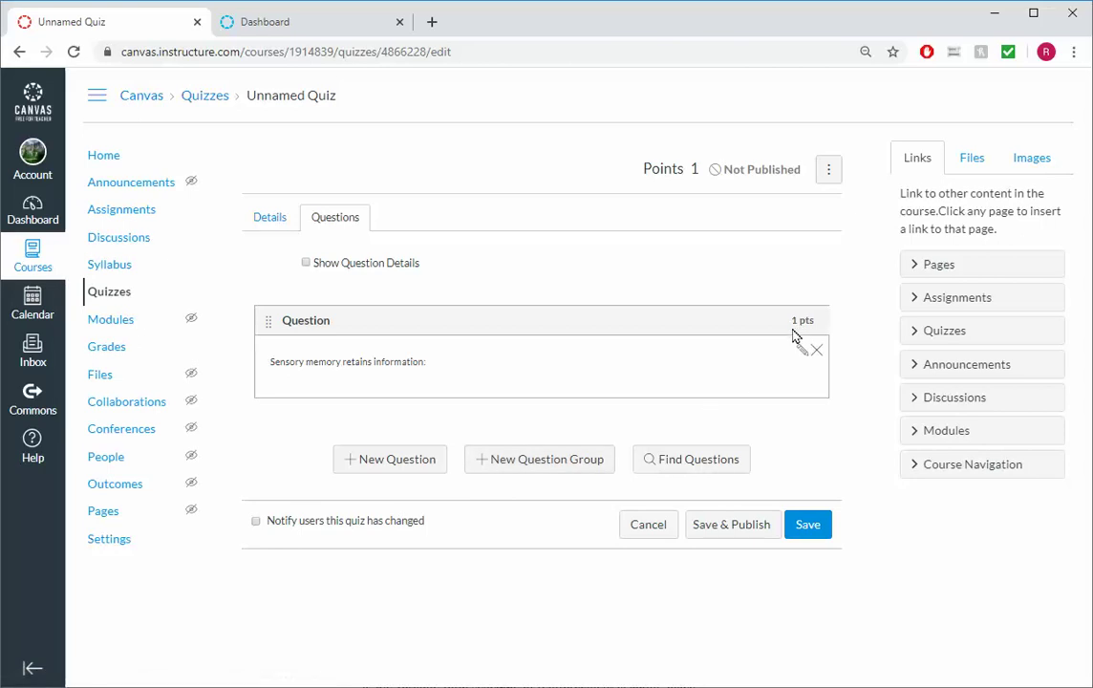
click(741, 527)
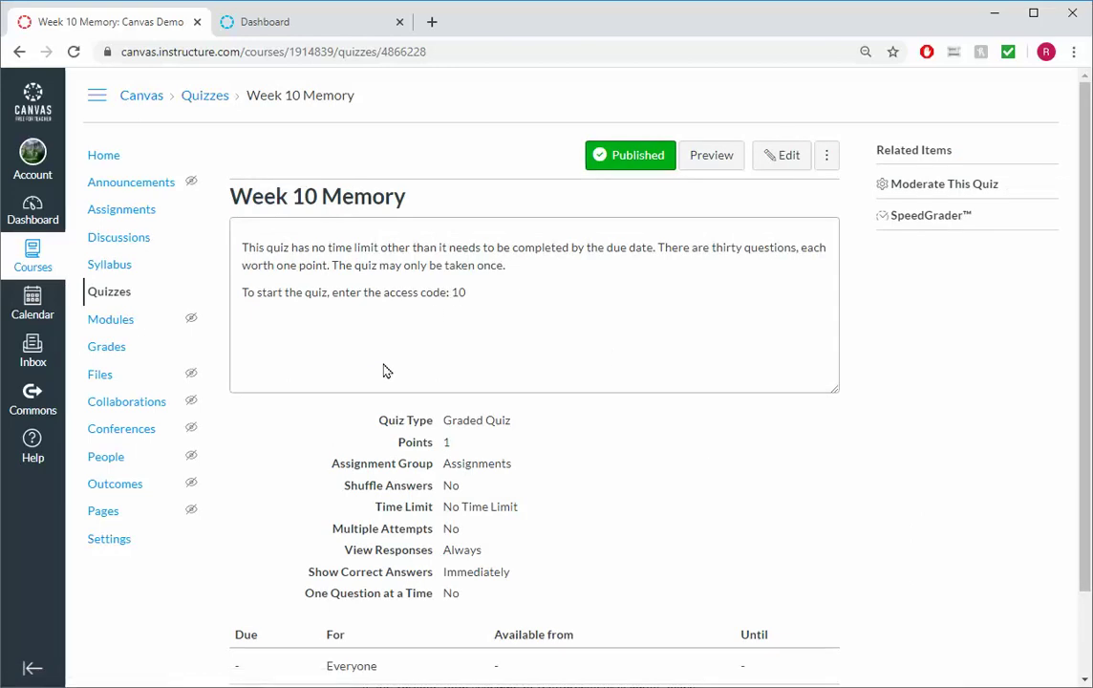
Reopen the quiz settings, keep it a Graded Quiz and turn on answer shuffling
click(788, 159)
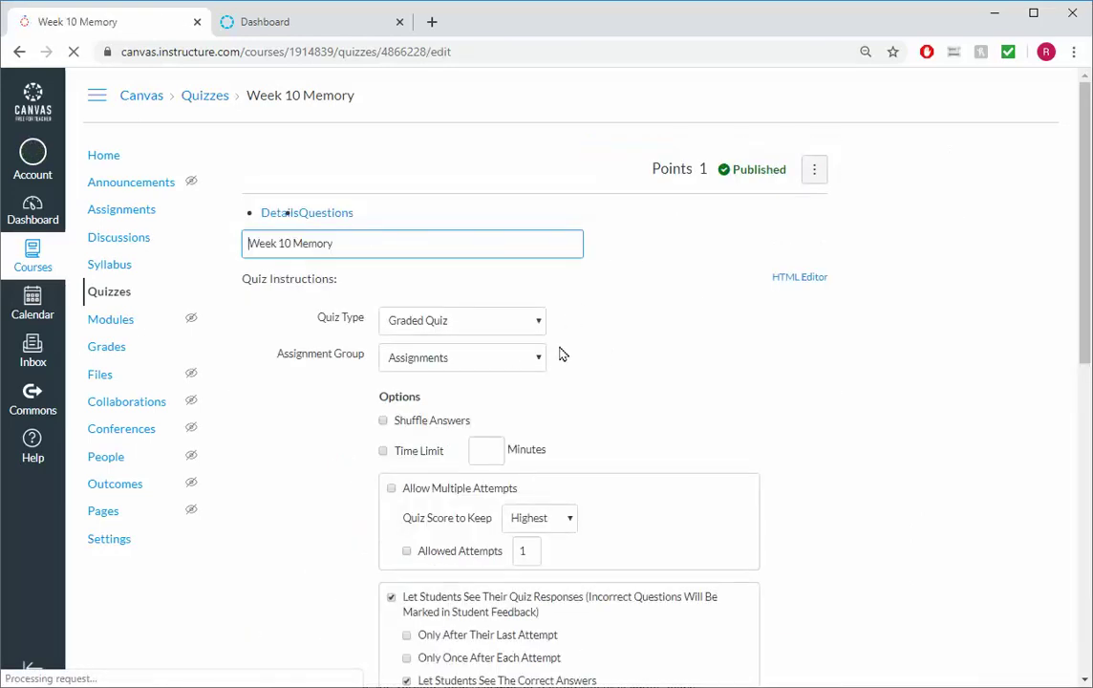
scroll(562, 365, down, 2)
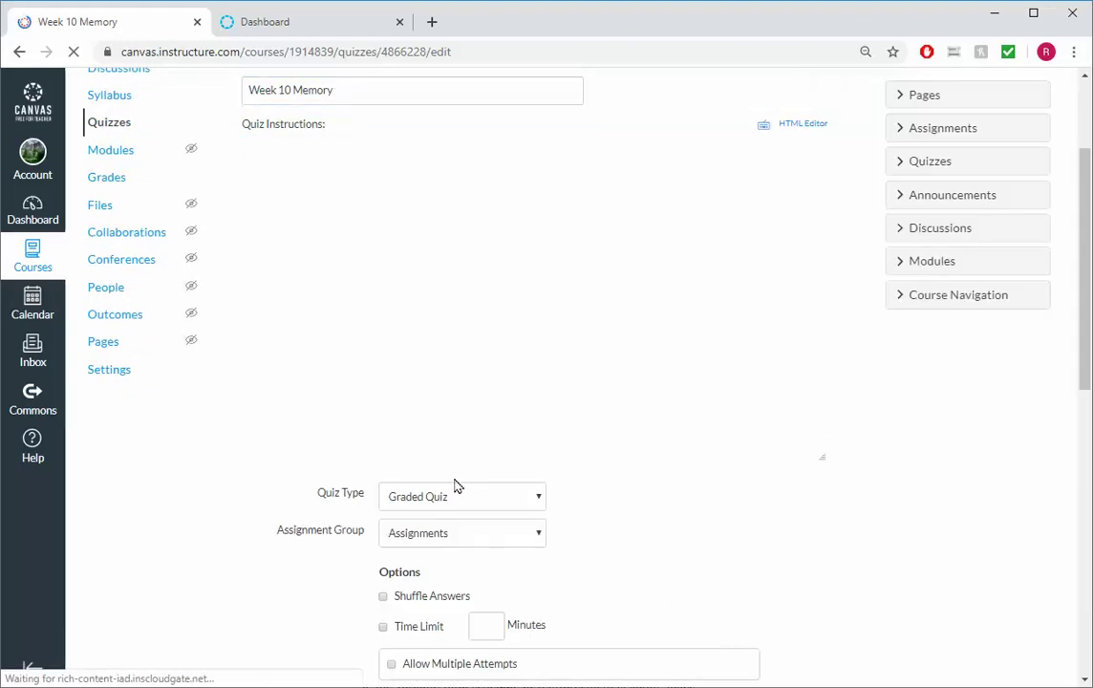
scroll(220, 565, down, 3)
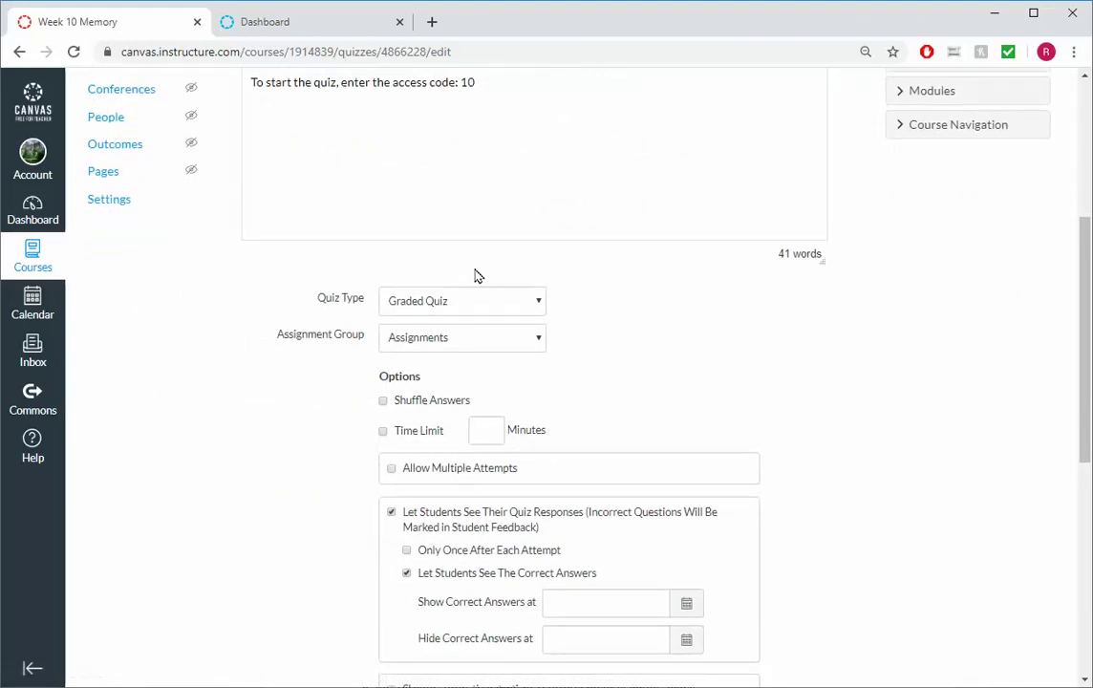
click(524, 306)
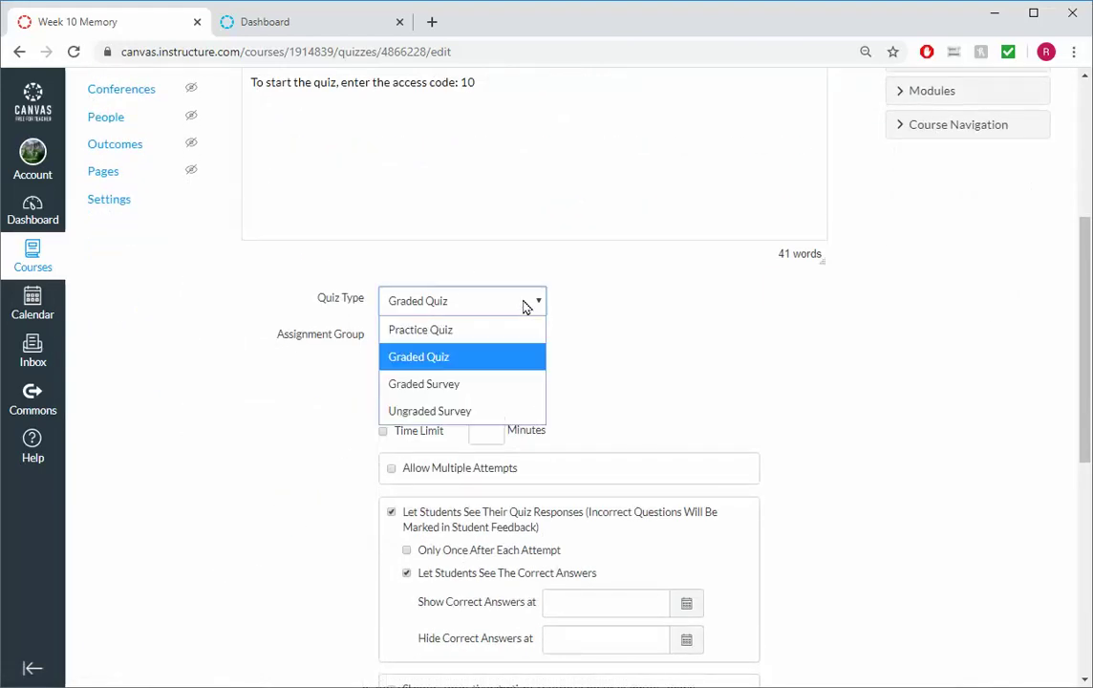
click(526, 308)
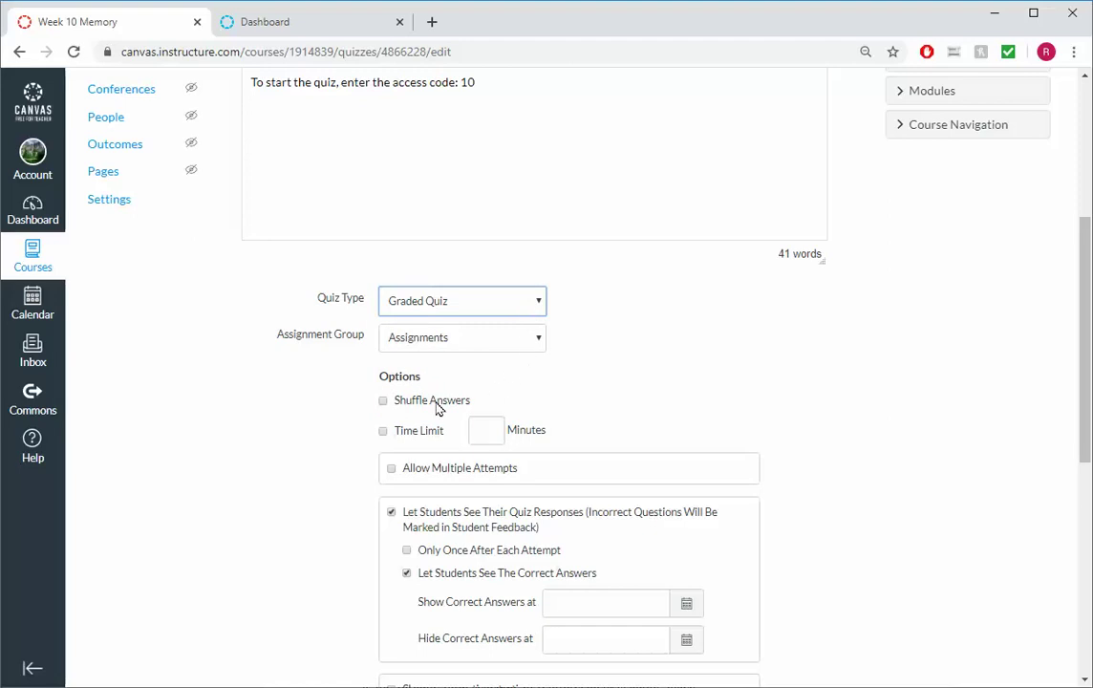
click(390, 405)
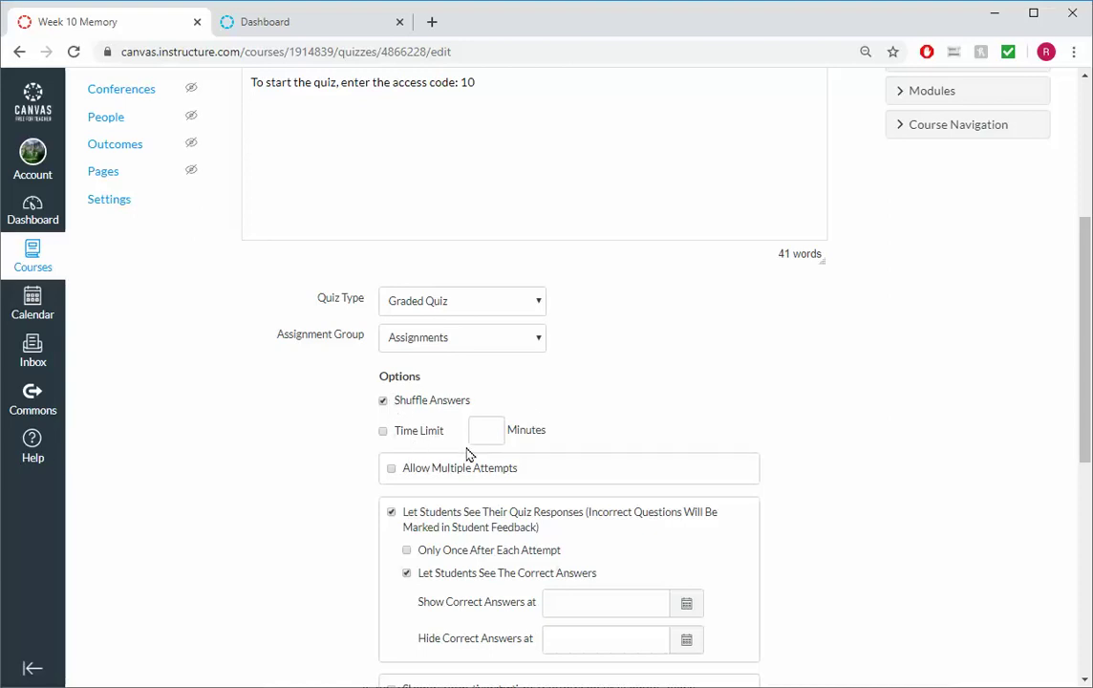
Show responses only once after each attempt and hide correct answers from students
scroll(468, 455, down, 1)
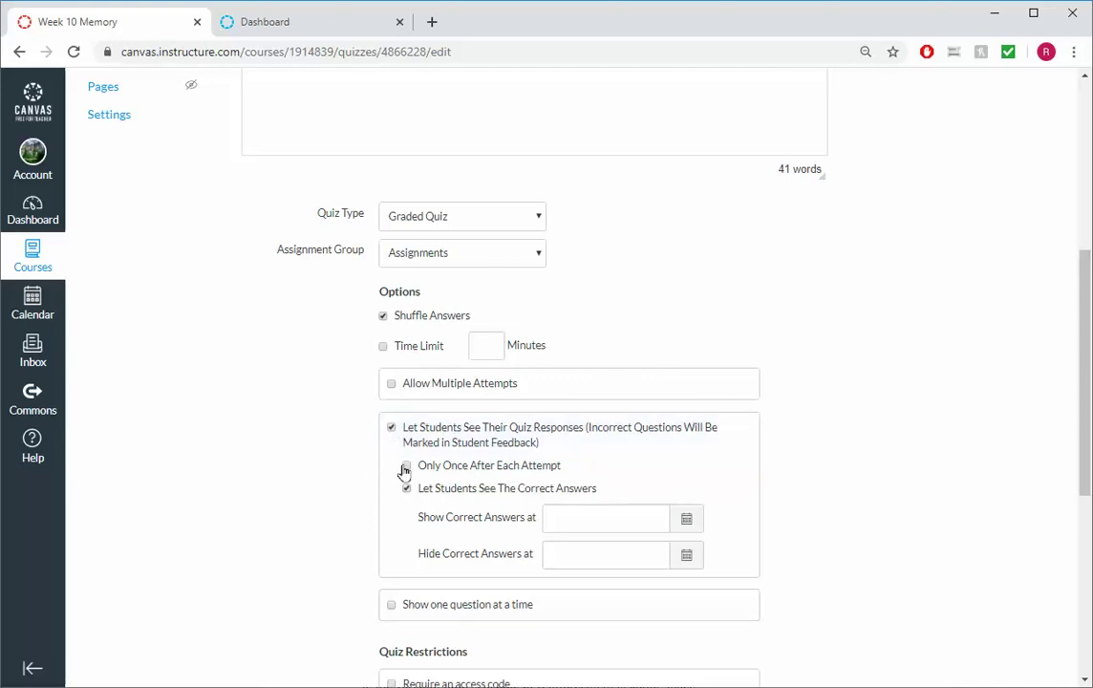
click(406, 467)
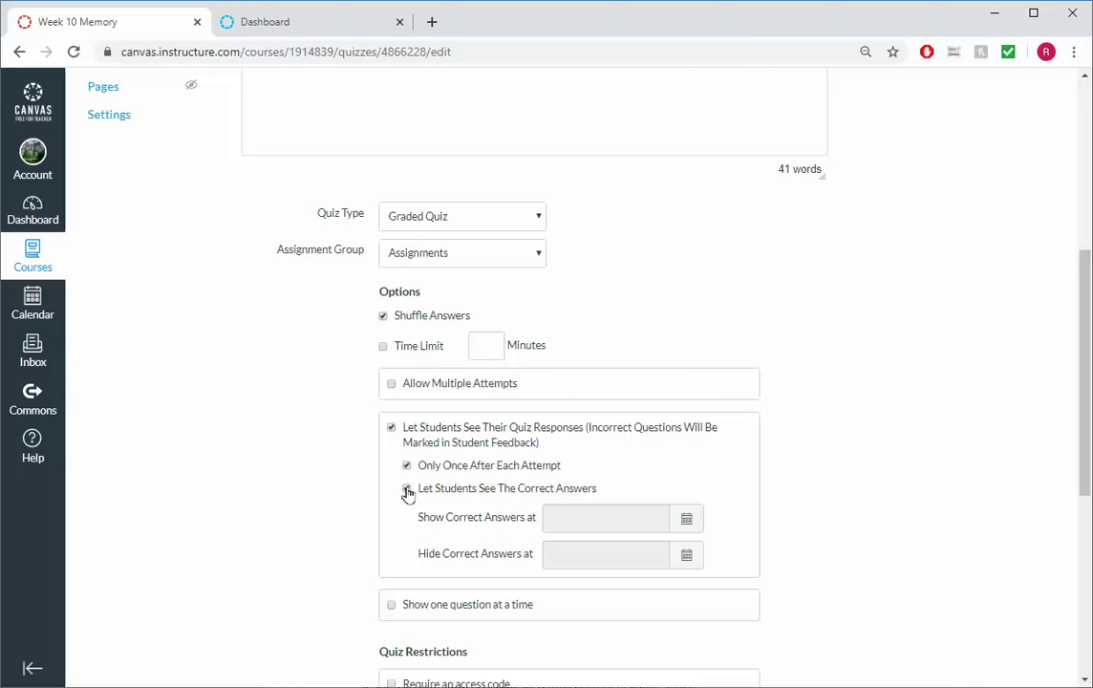
click(406, 490)
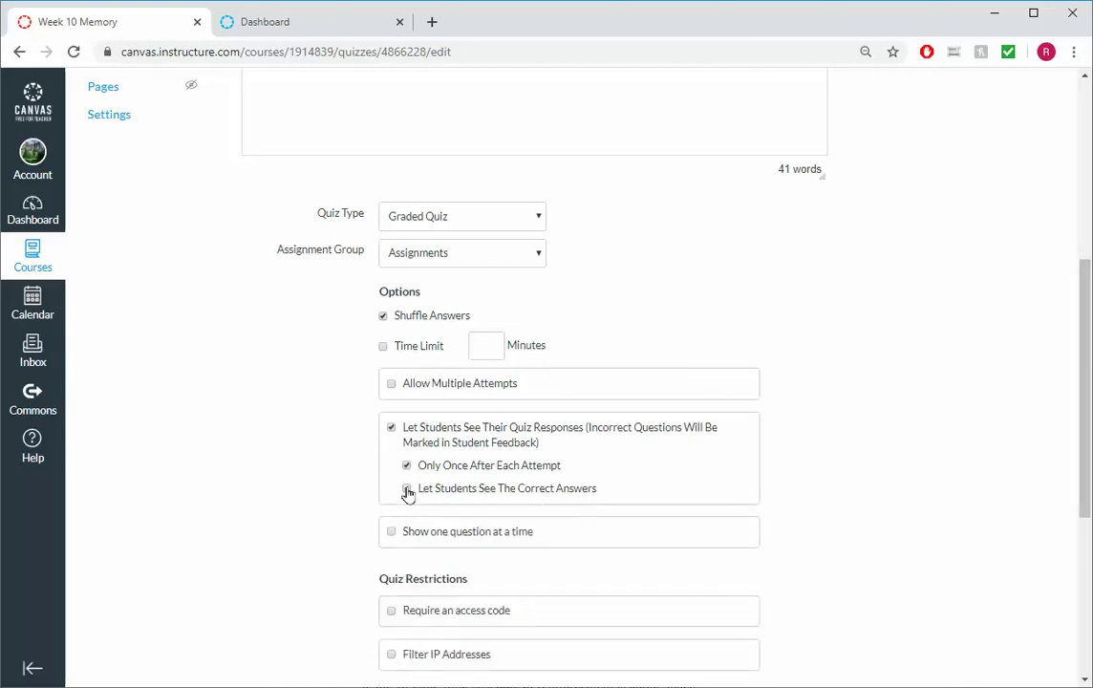
scroll(408, 491, down, 1)
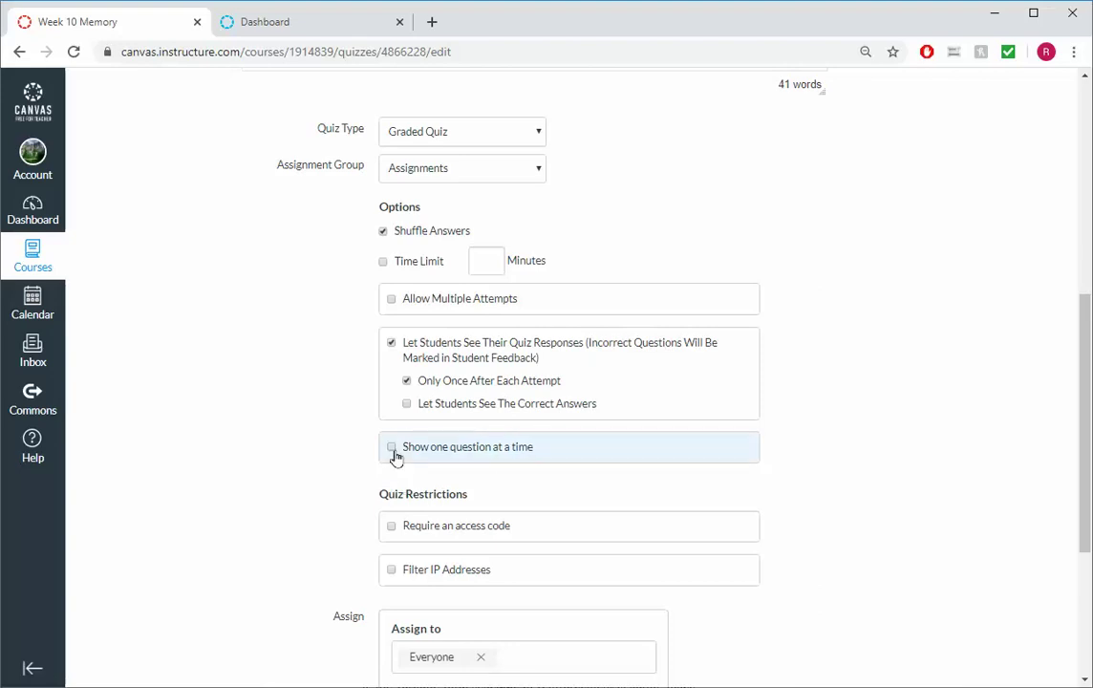
Show one question at a time and require access code 10
click(393, 449)
scroll(408, 466, down, 2)
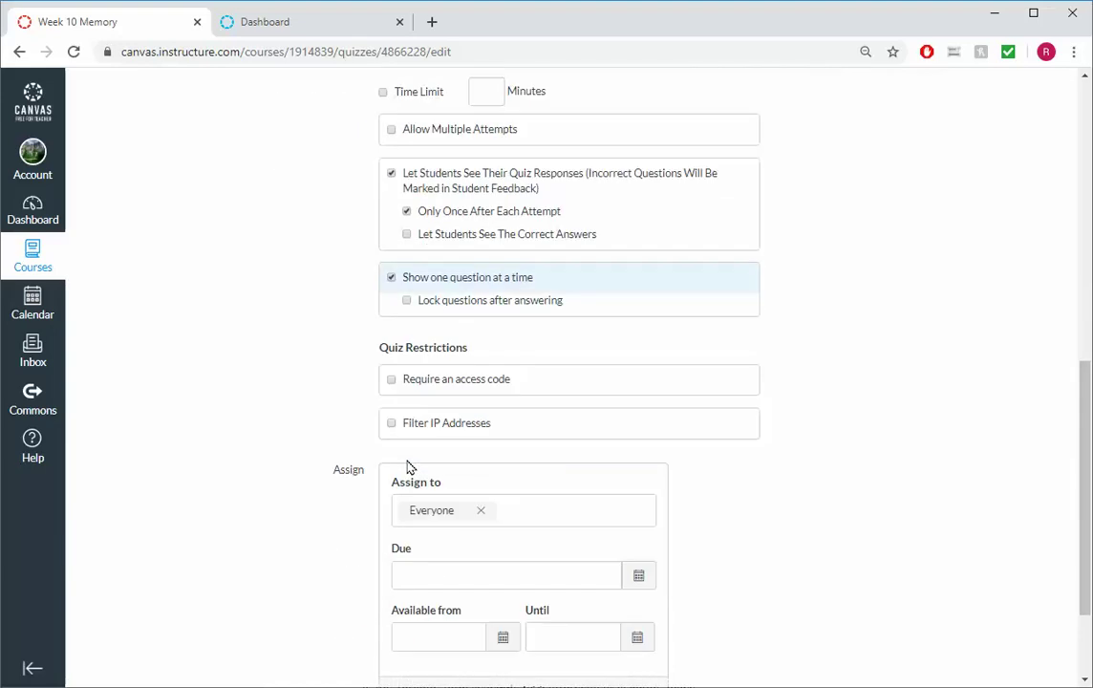
click(392, 381)
click(448, 409)
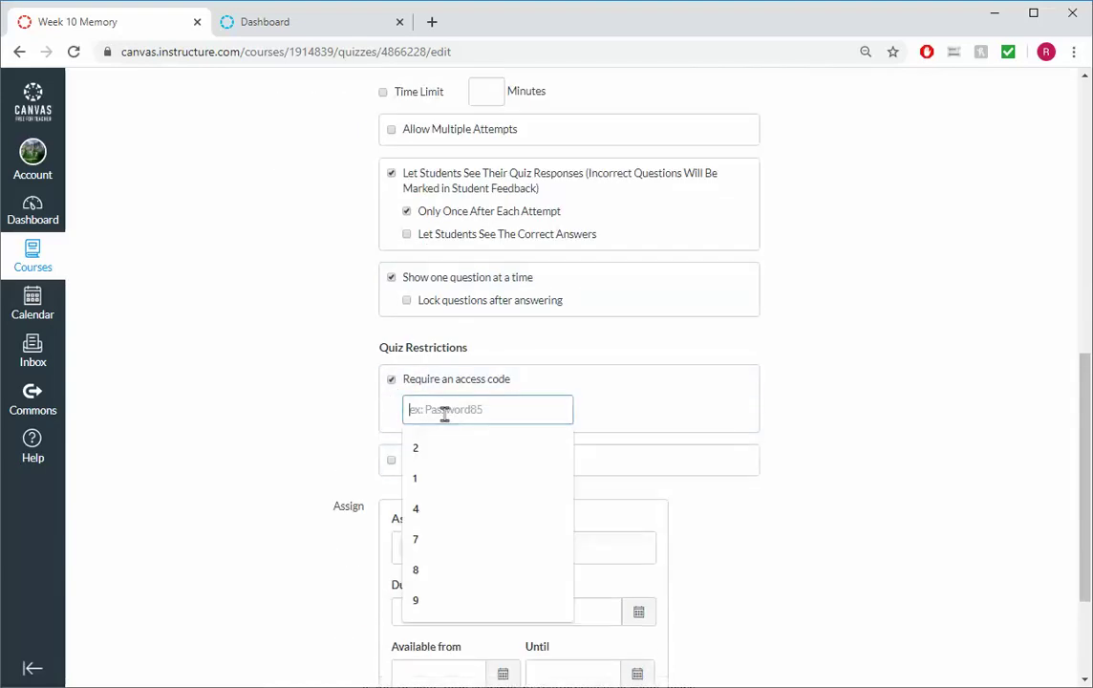
text(10)
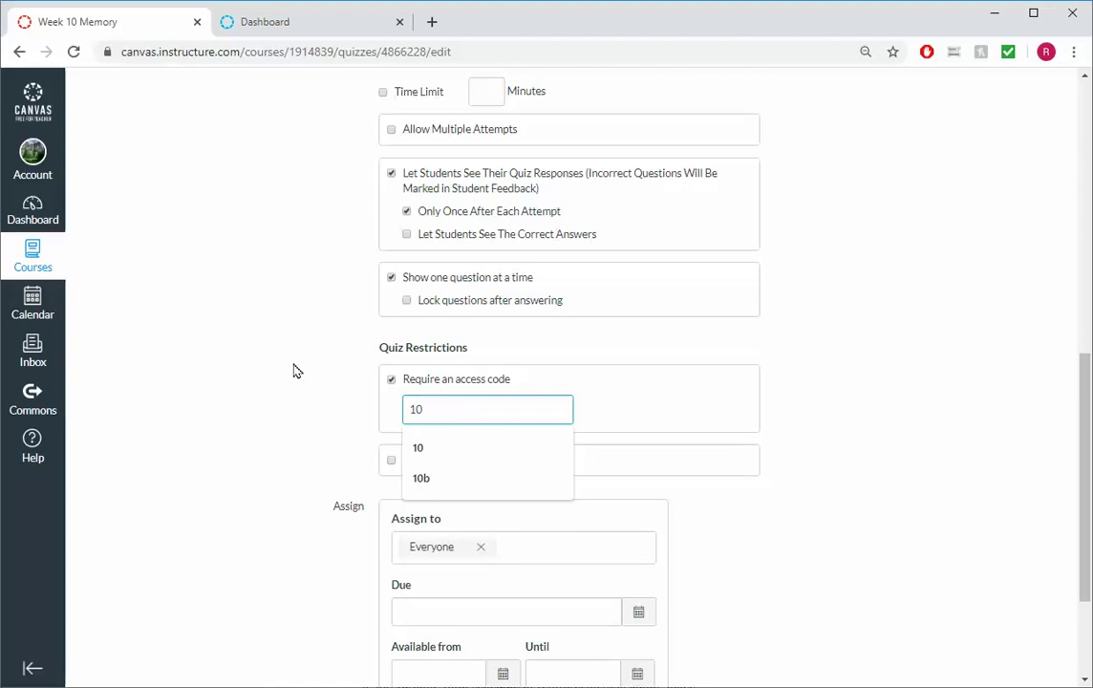
Set the due date to April 4, 2020, 11:59pm and save the quiz settings
scroll(295, 374, up, 1)
scroll(294, 374, up, 5)
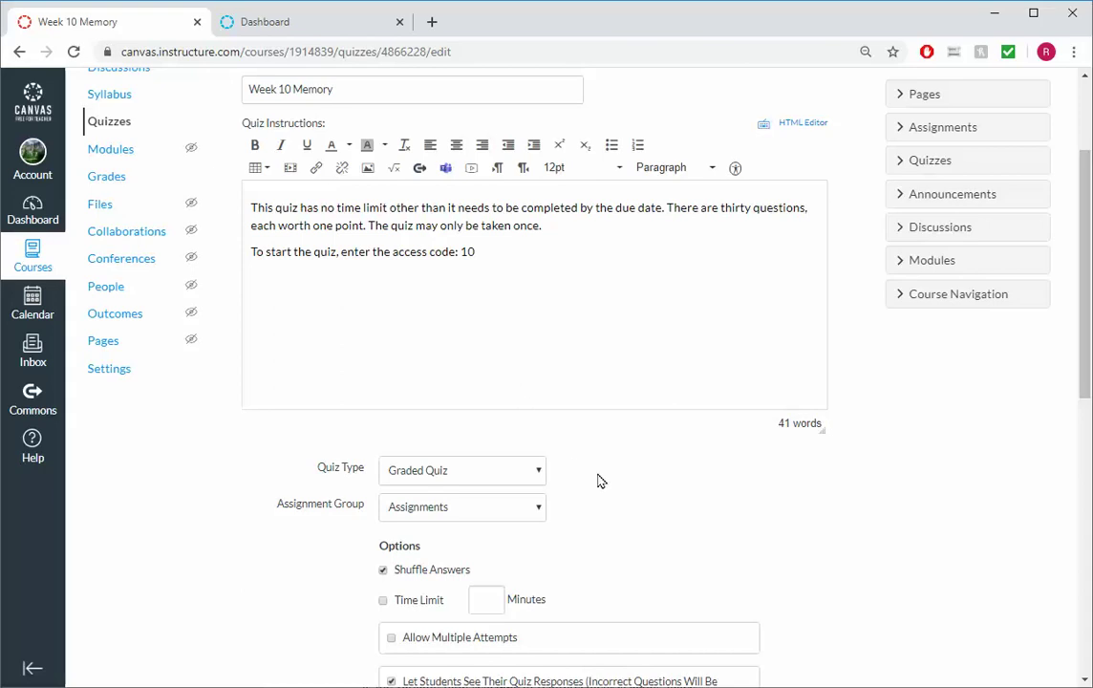
scroll(610, 493, down, 4)
scroll(609, 493, down, 1)
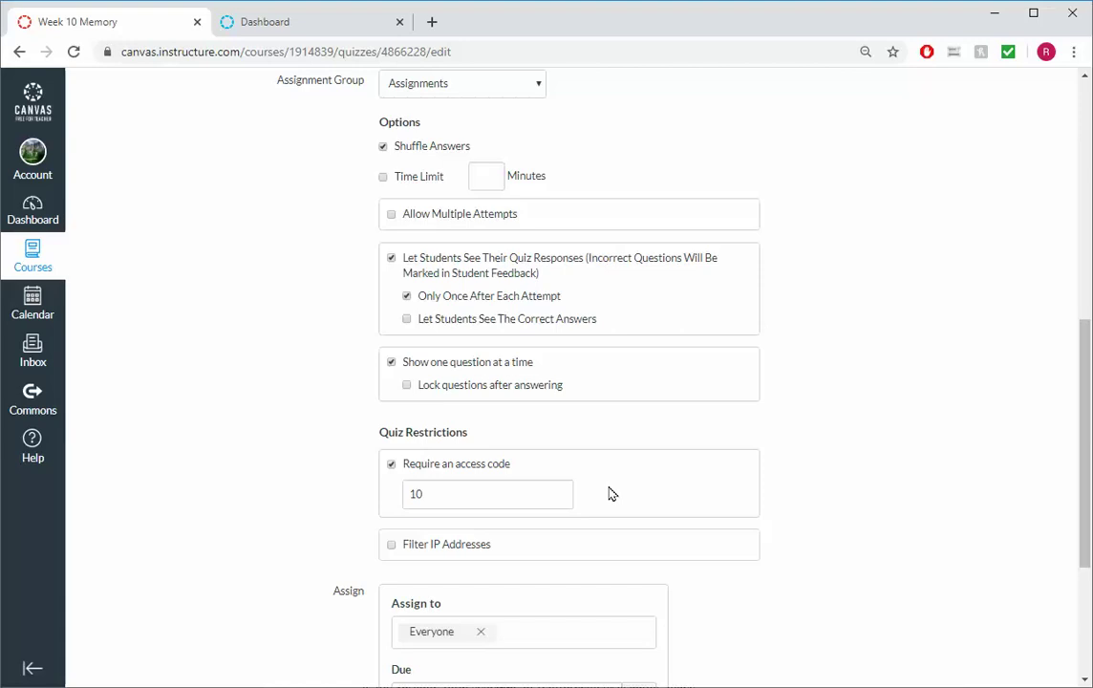
scroll(611, 494, down, 1)
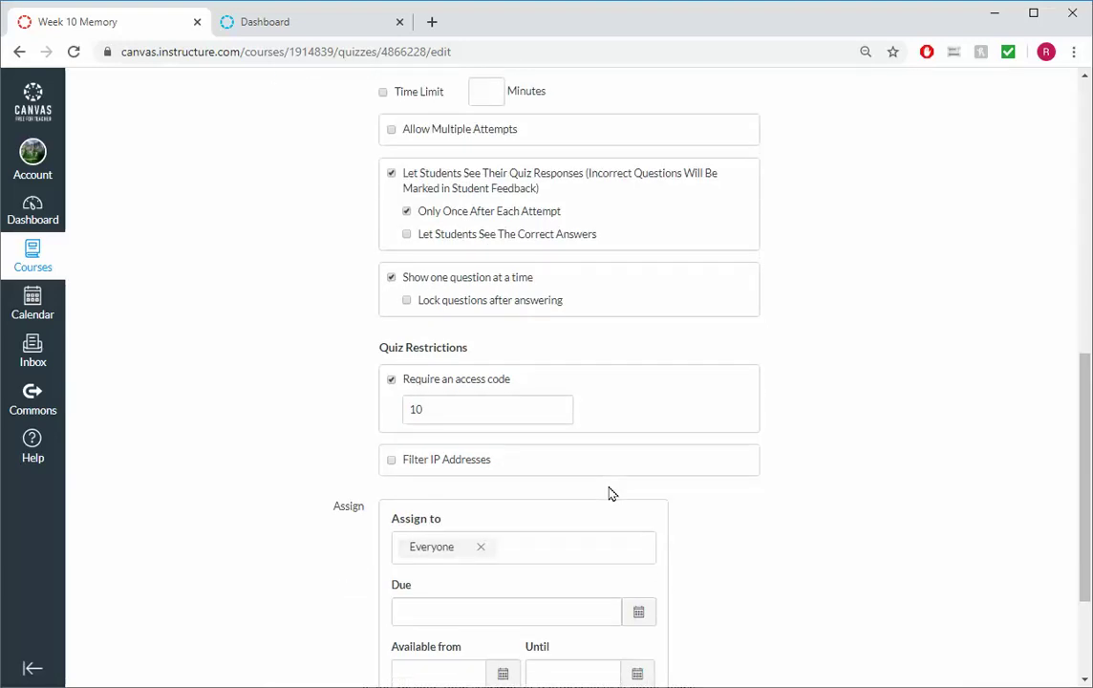
scroll(612, 494, down, 1)
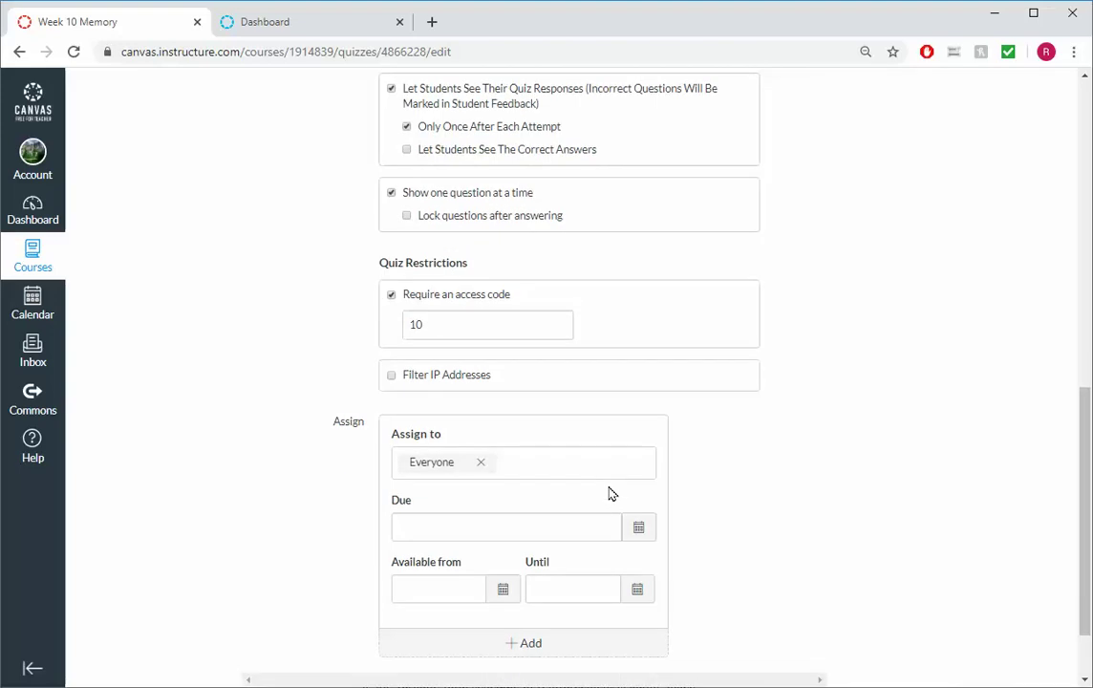
click(645, 530)
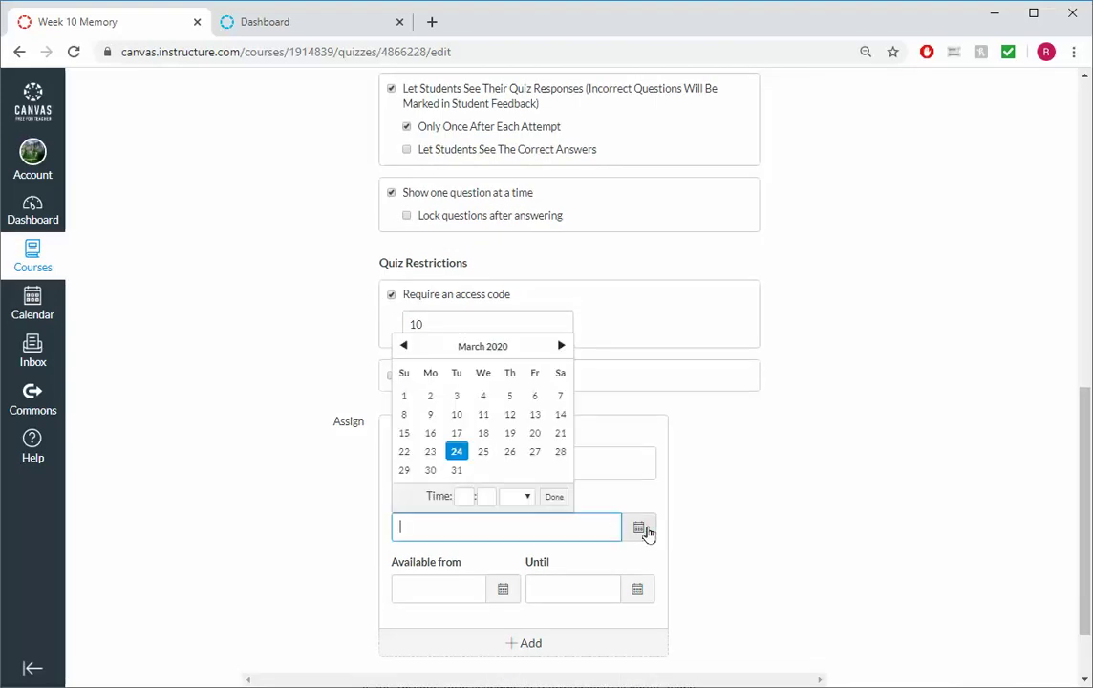
click(561, 346)
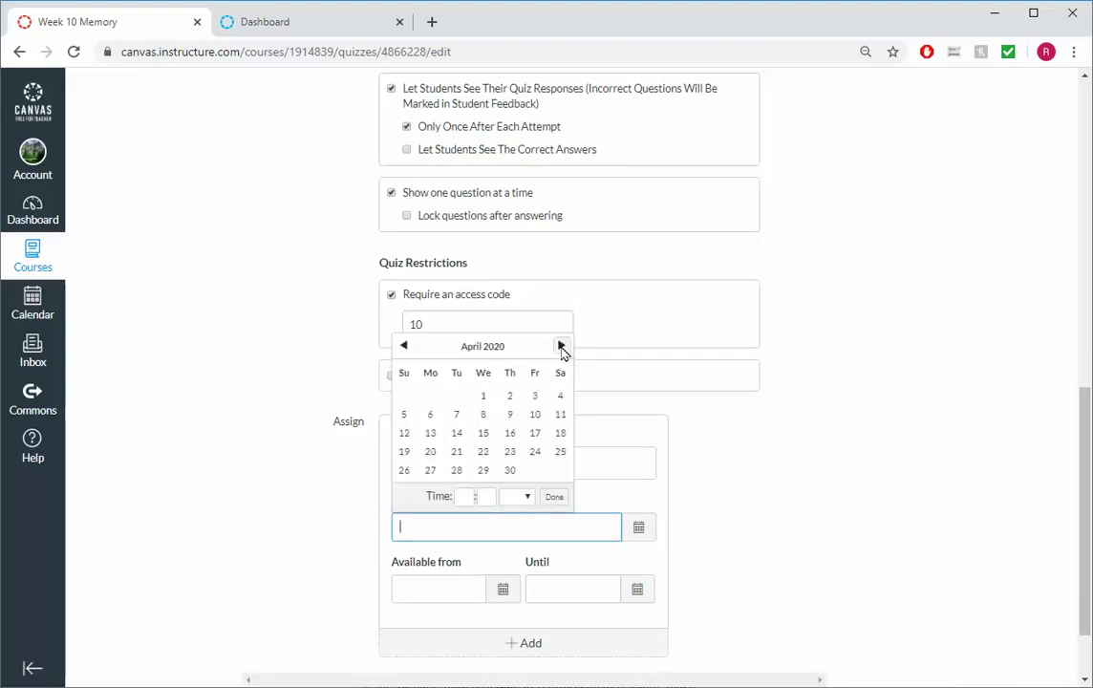
click(558, 399)
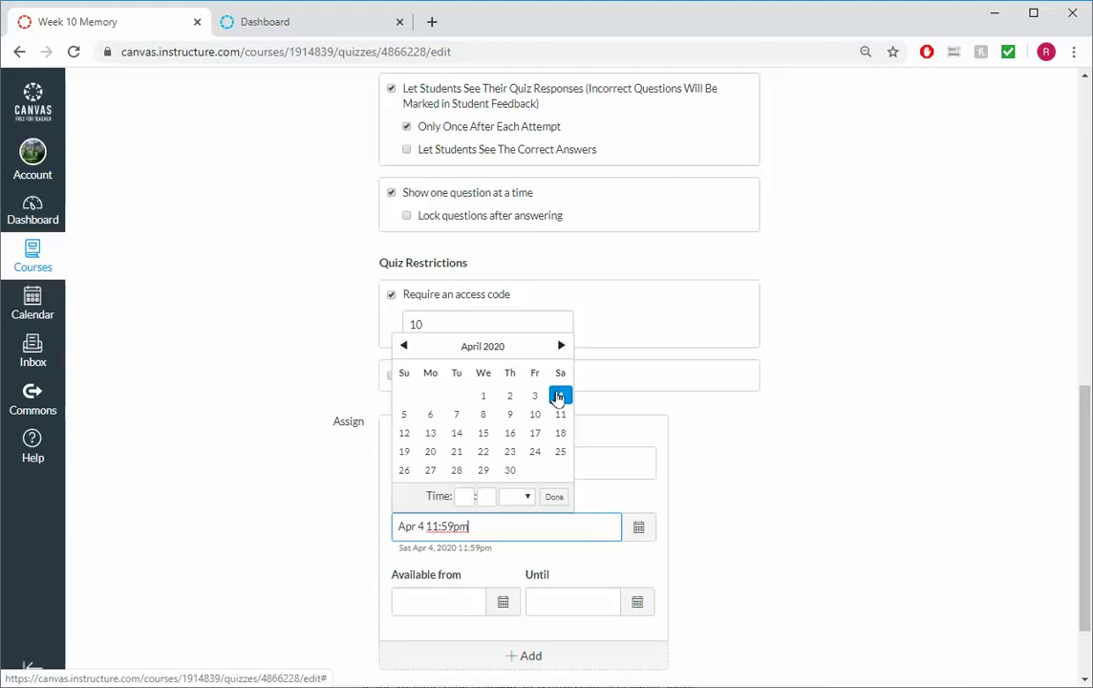
click(798, 532)
scroll(798, 532, down, 1)
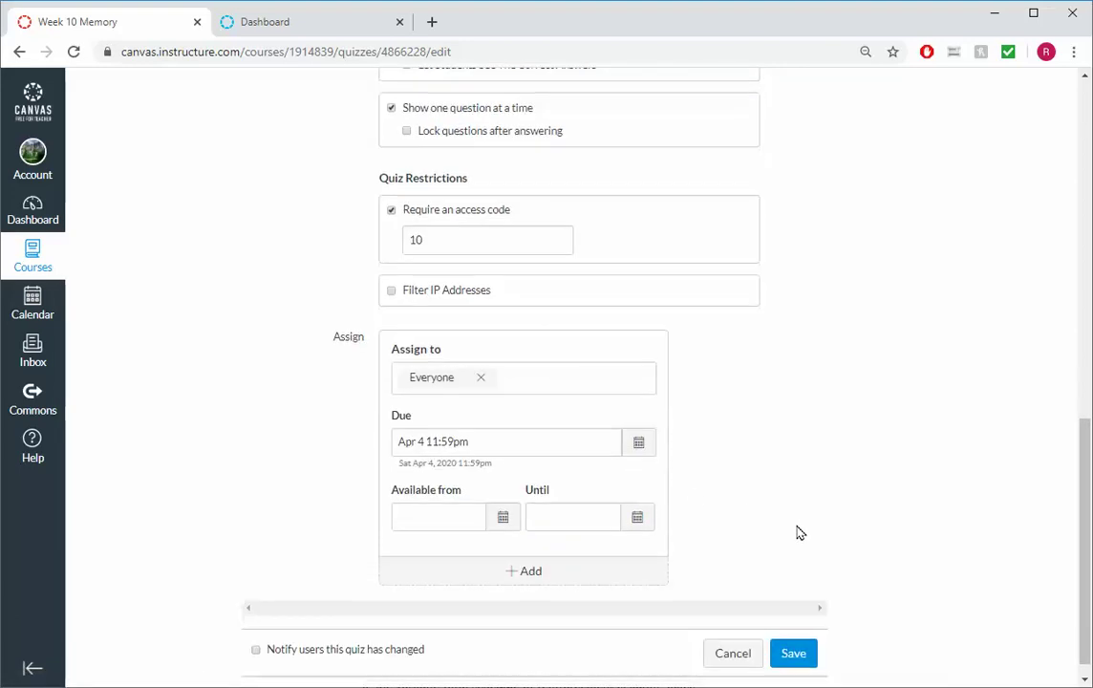
click(794, 653)
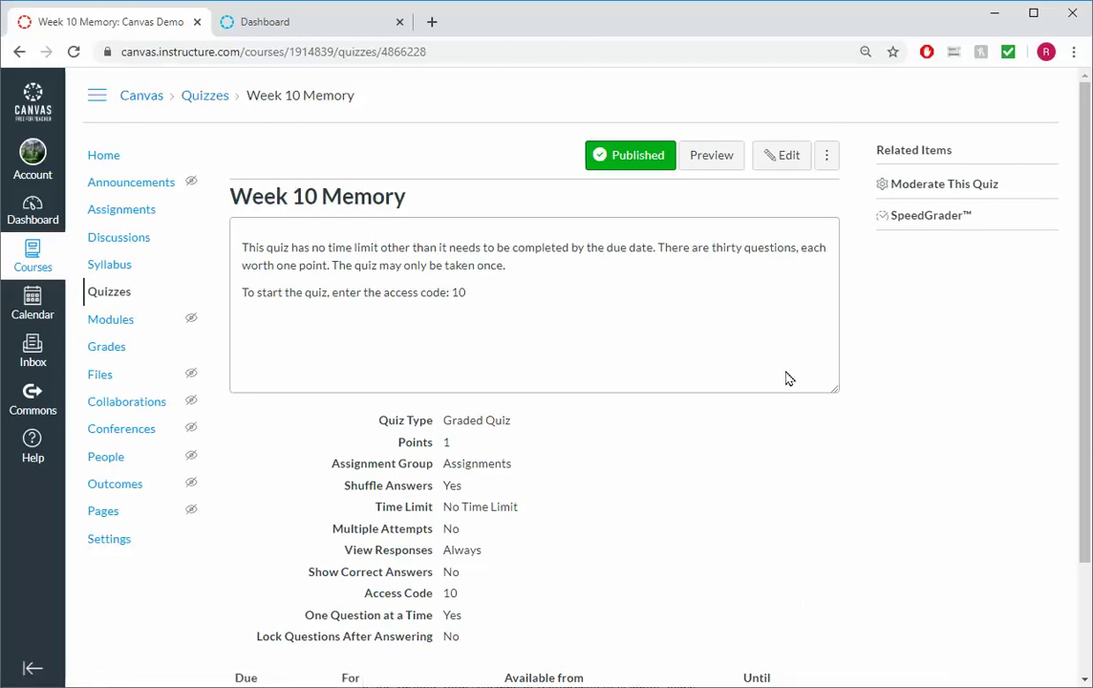
Reopen the sensory memory question for editing and open a new browser tab
click(787, 169)
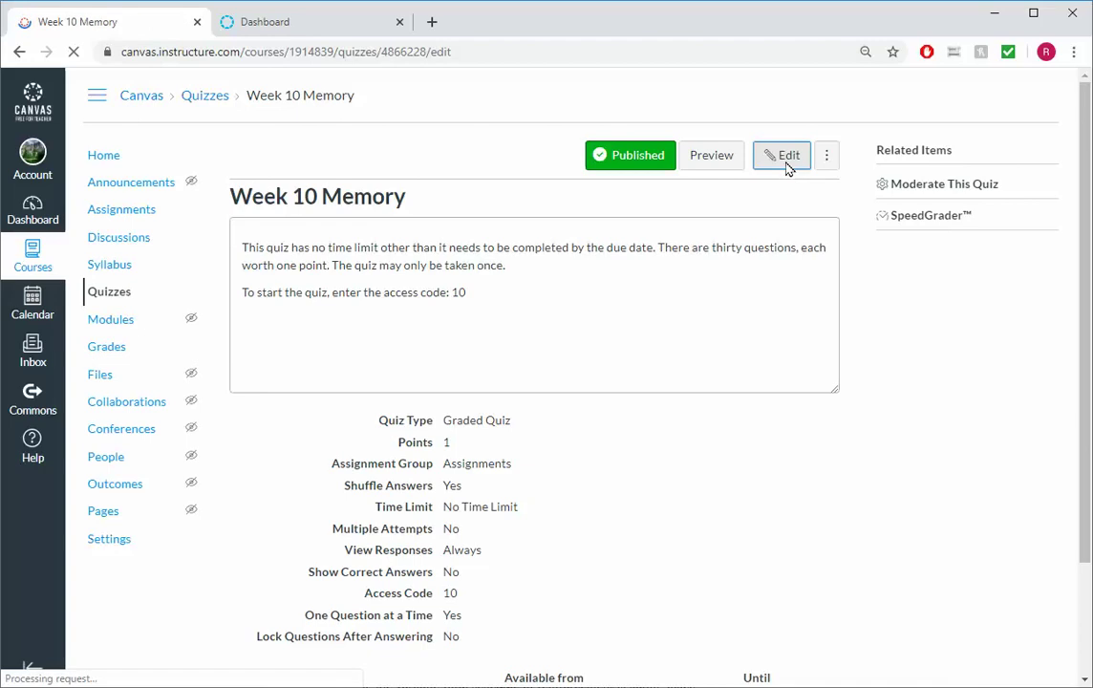
click(343, 224)
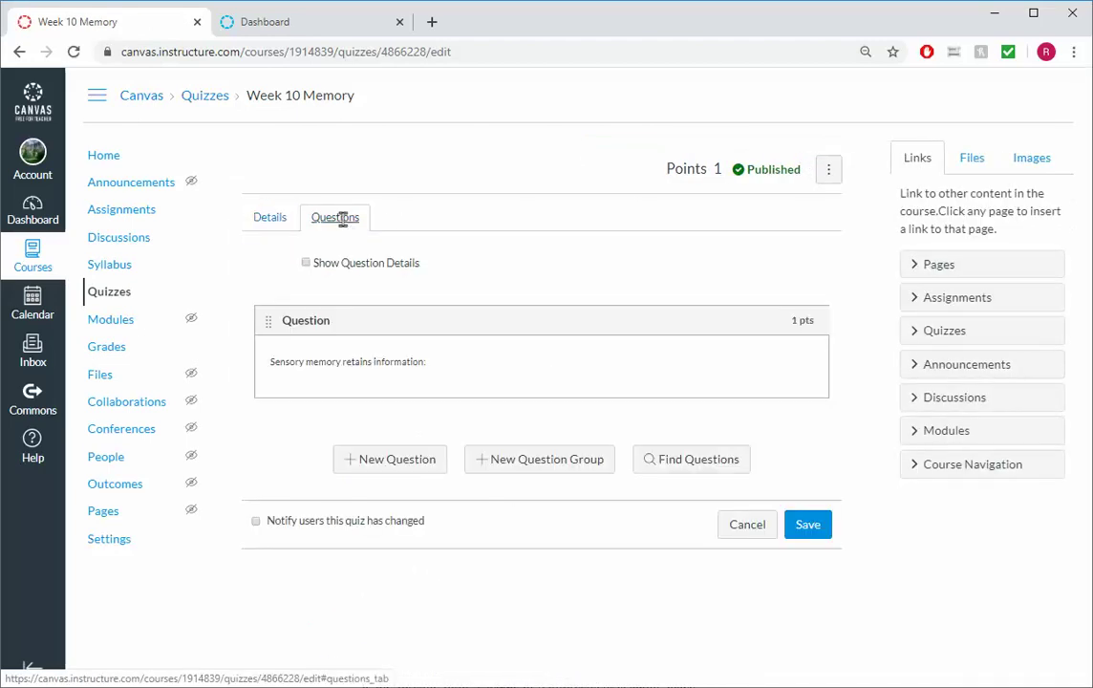
mouse_move(817, 366)
click(802, 353)
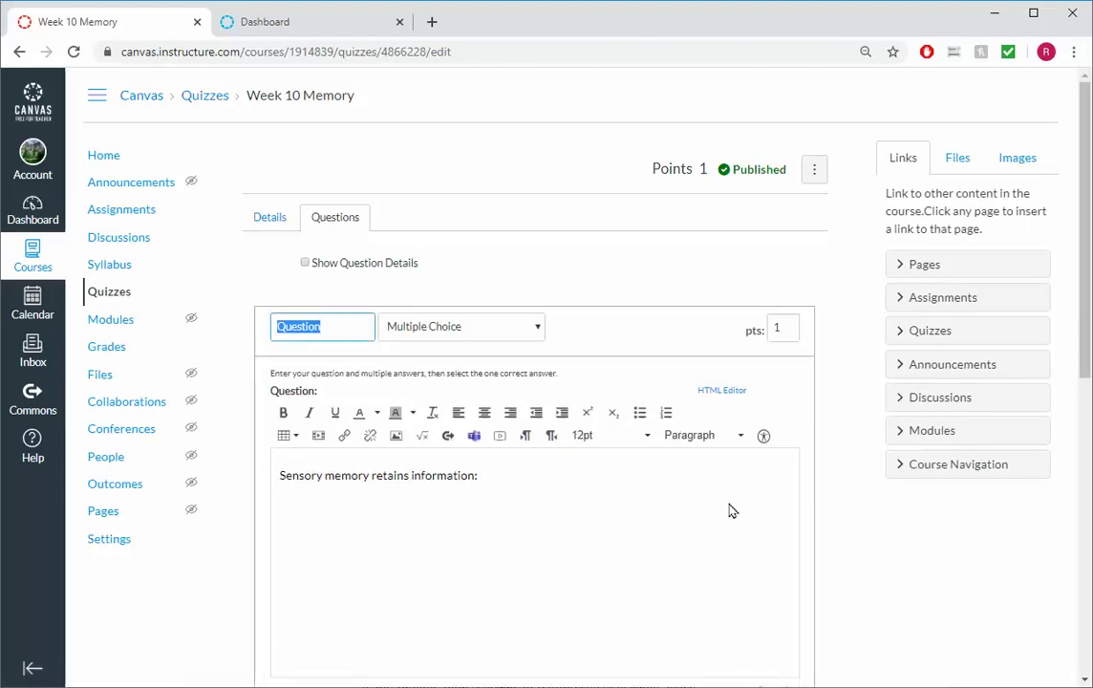
scroll(692, 533, down, 3)
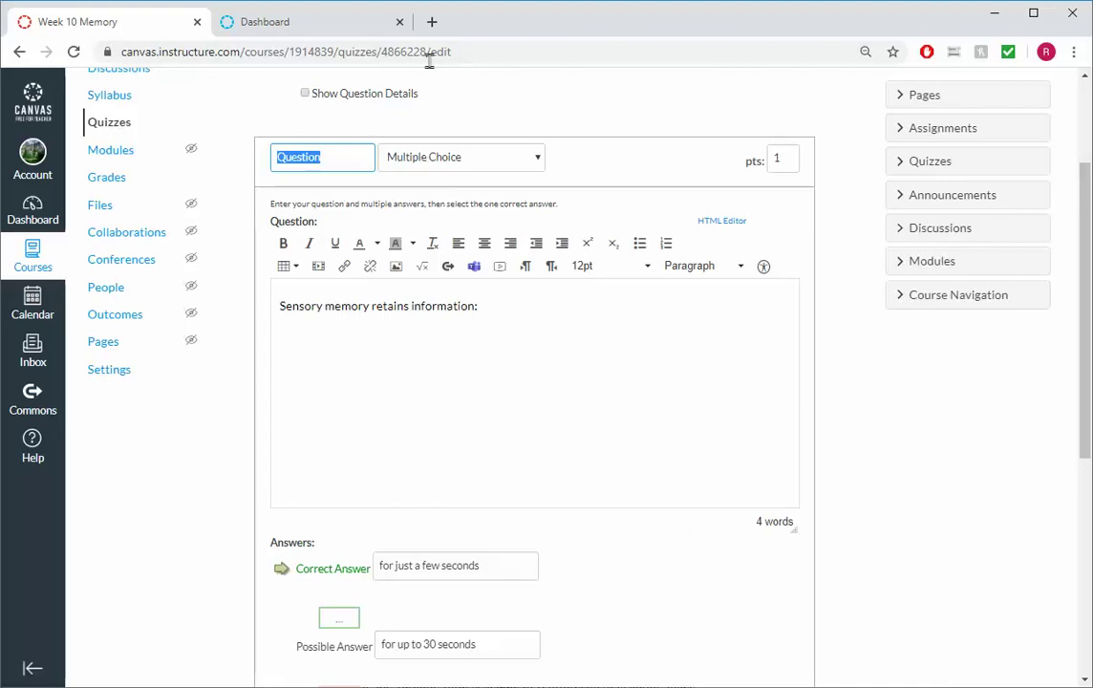
click(432, 22)
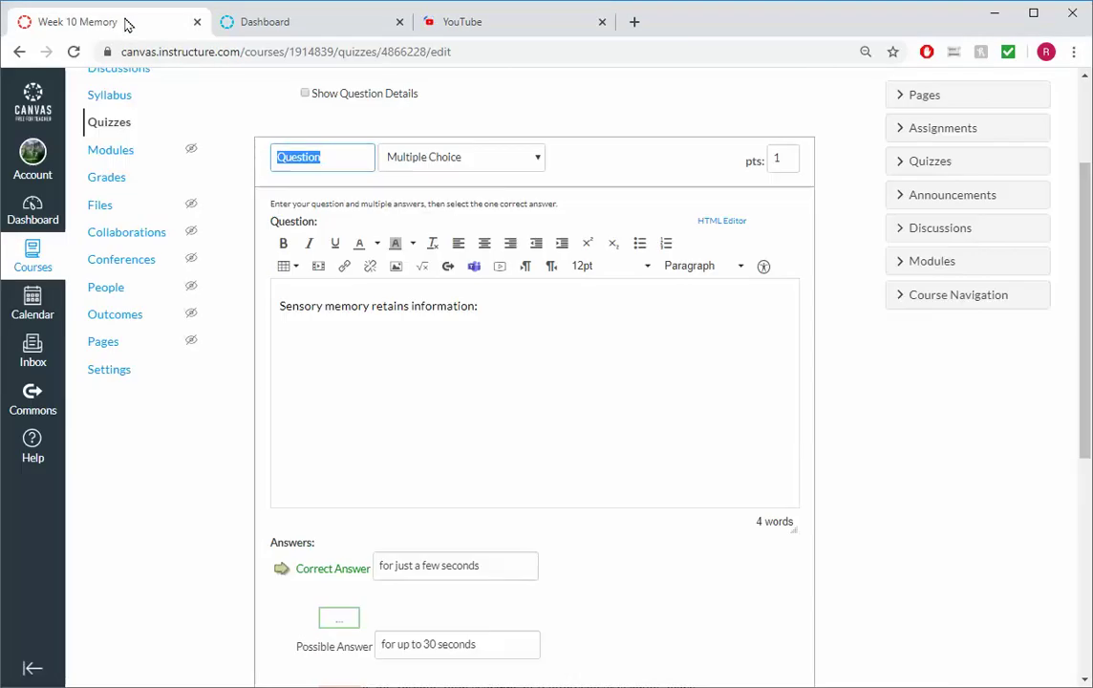
Search YouTube for 'sensory memory' and open the Biological Psychology 4.3 video
click(490, 21)
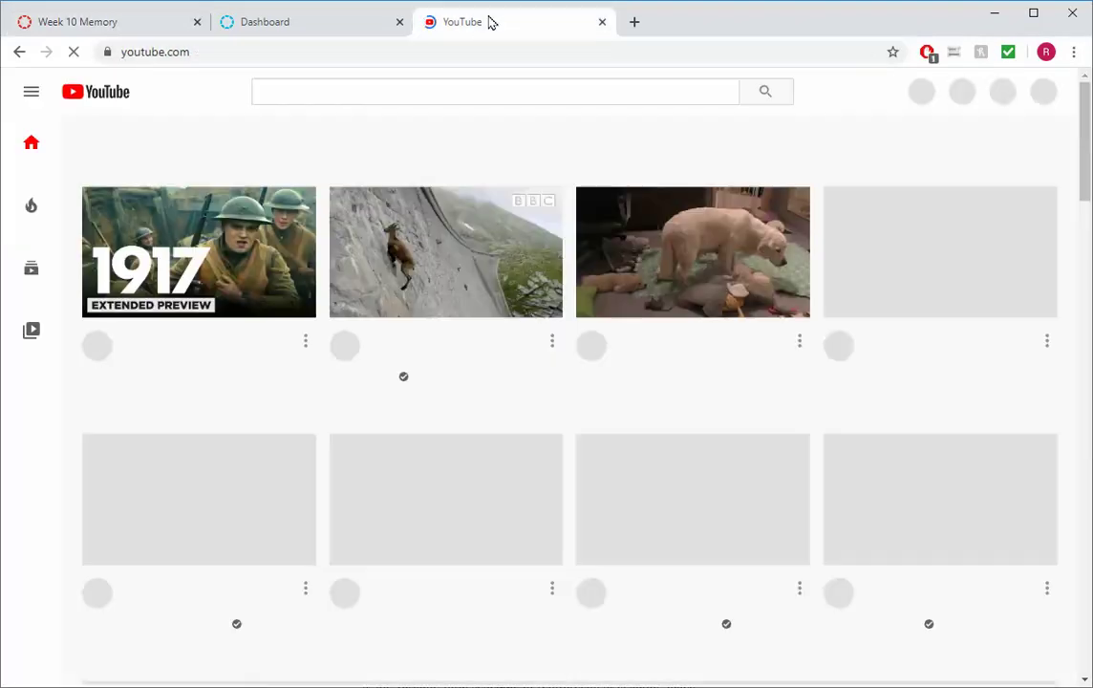
click(415, 91)
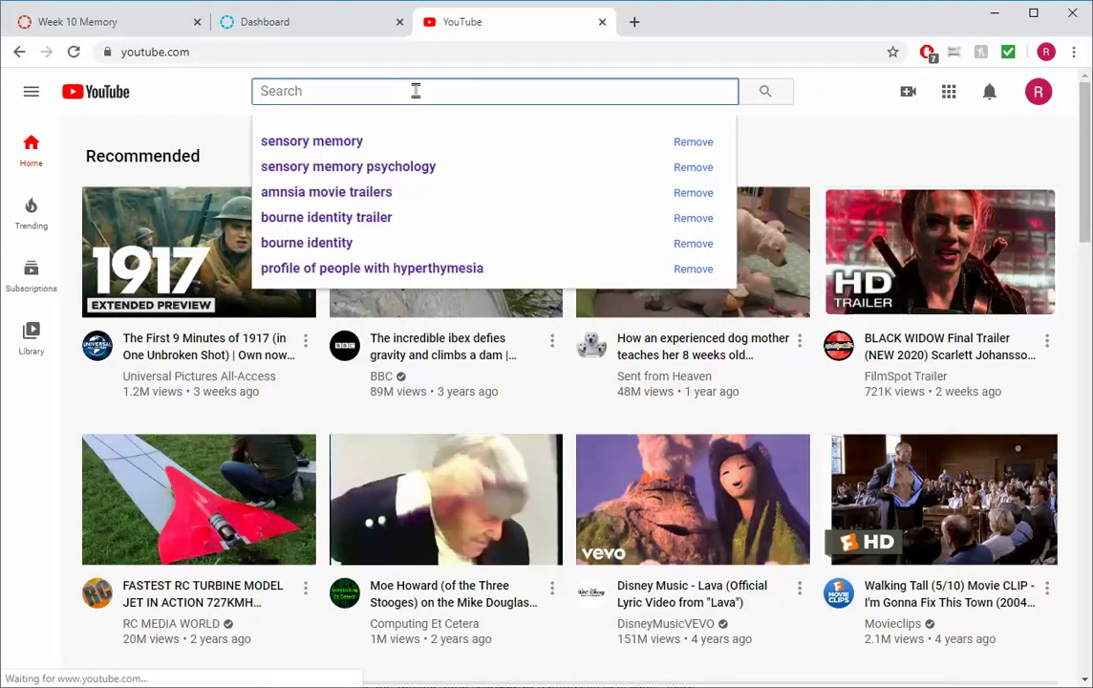
text(sensory memory)
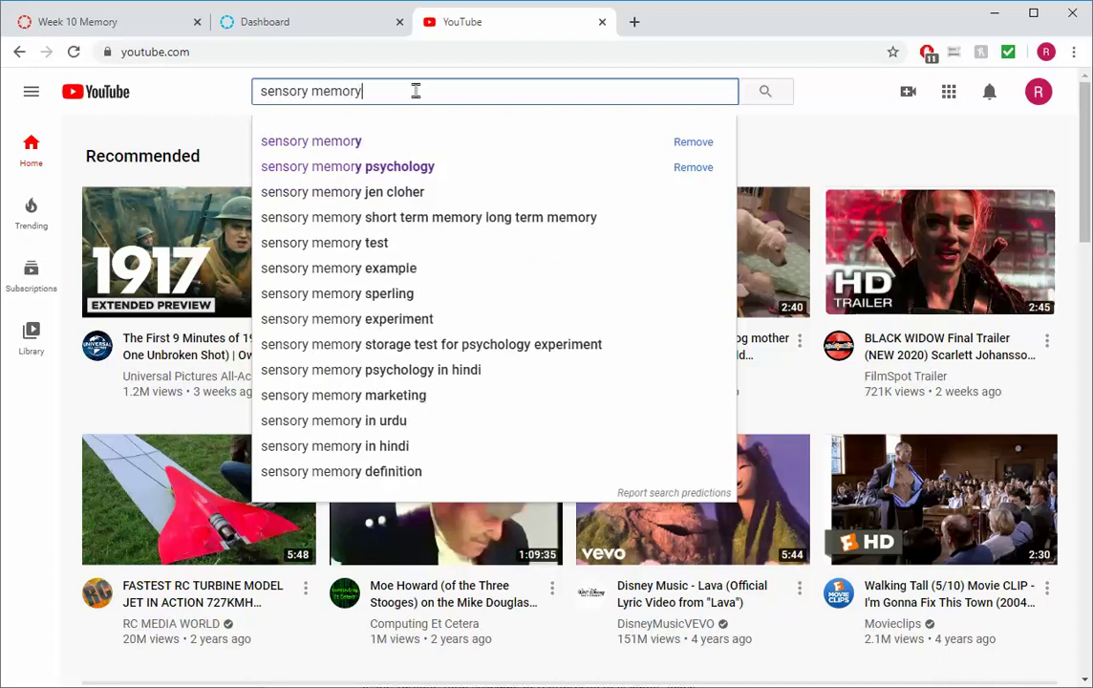
click(444, 166)
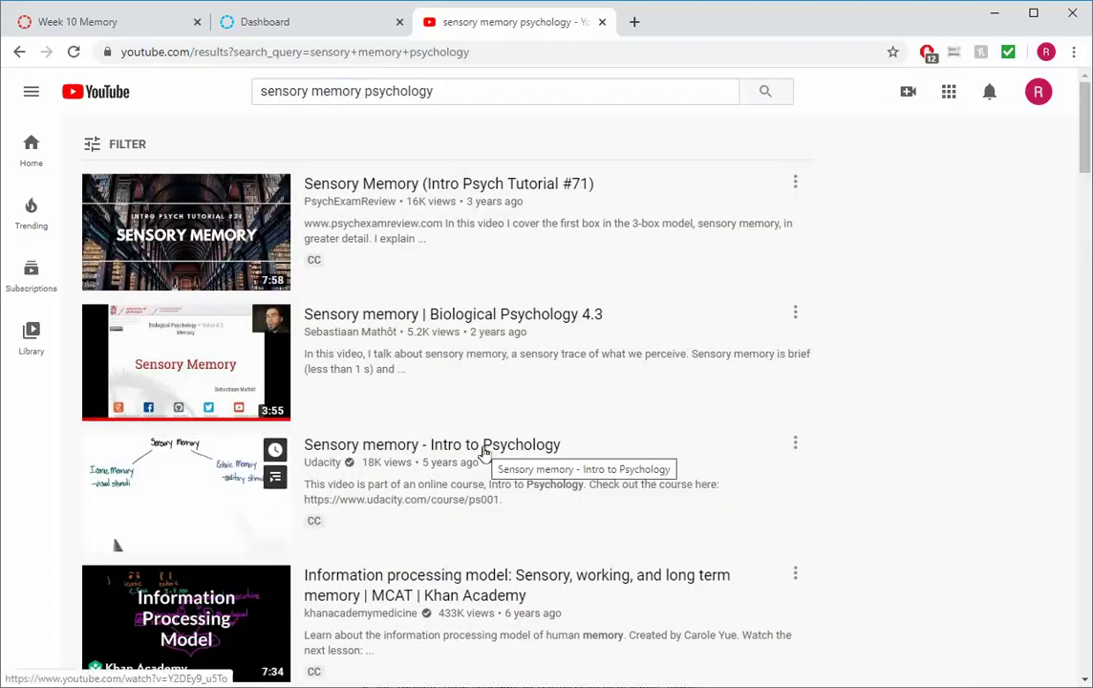
scroll(451, 350, down, 2)
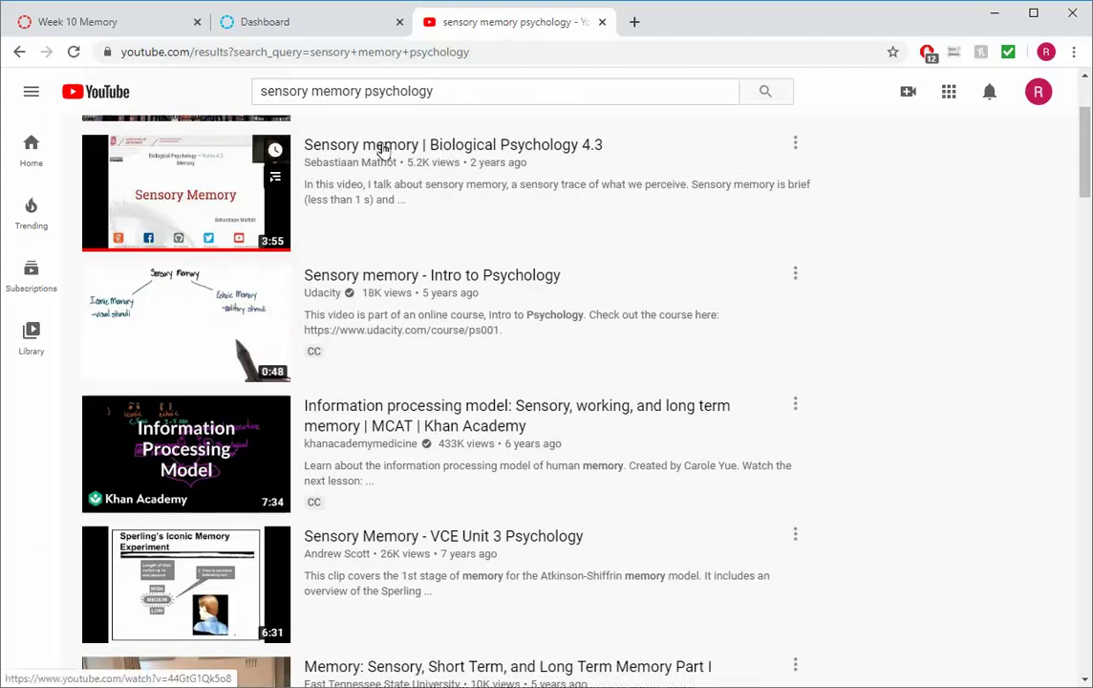
click(383, 151)
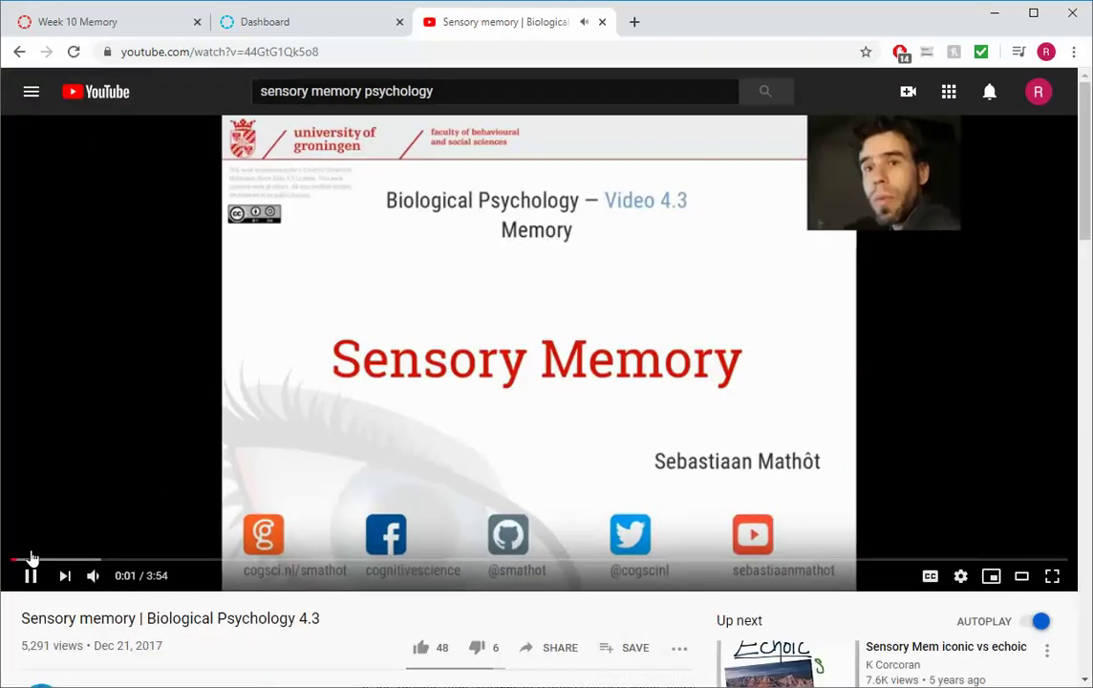
Pause the video and copy its youtu.be share link
click(32, 578)
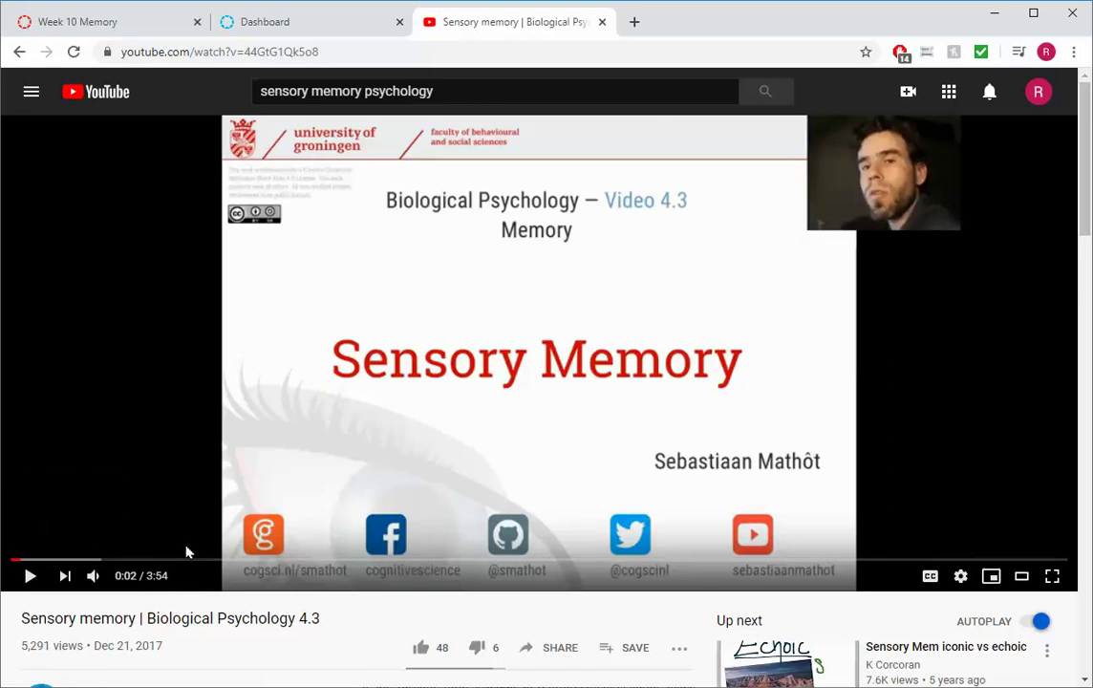
scroll(450, 534, down, 2)
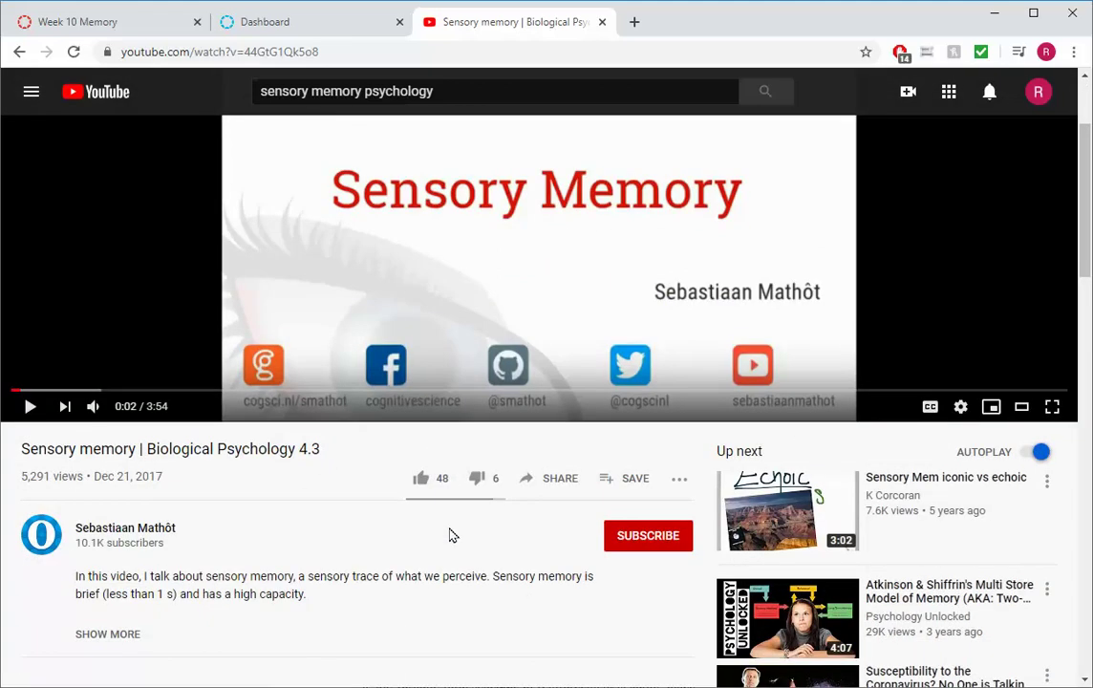
click(559, 487)
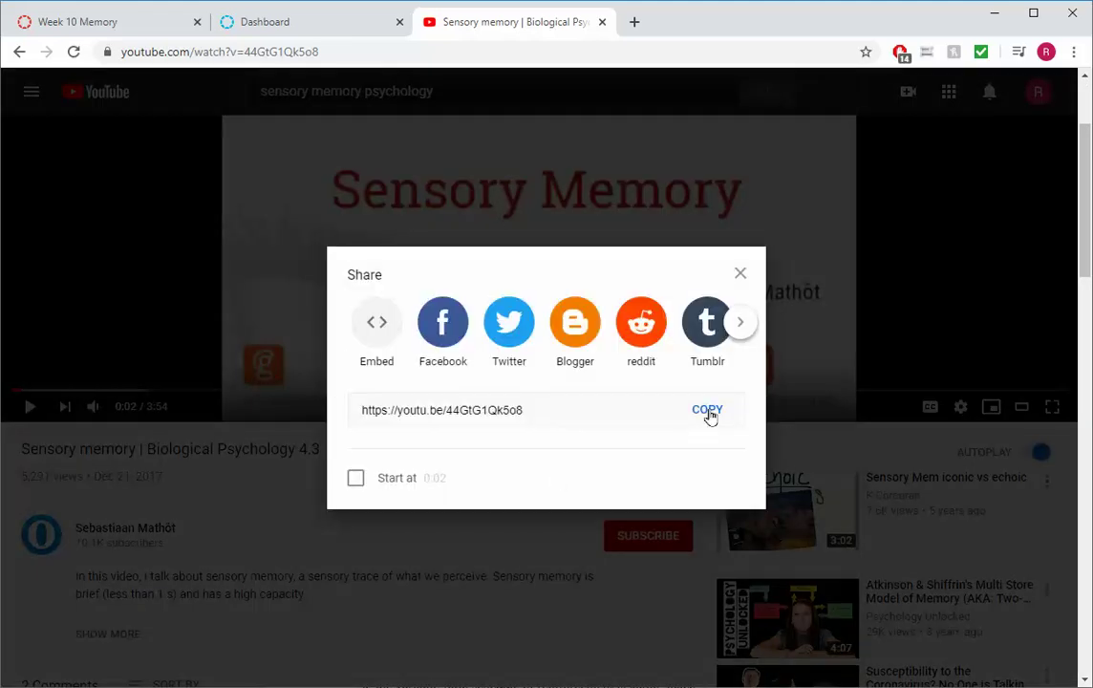
click(708, 411)
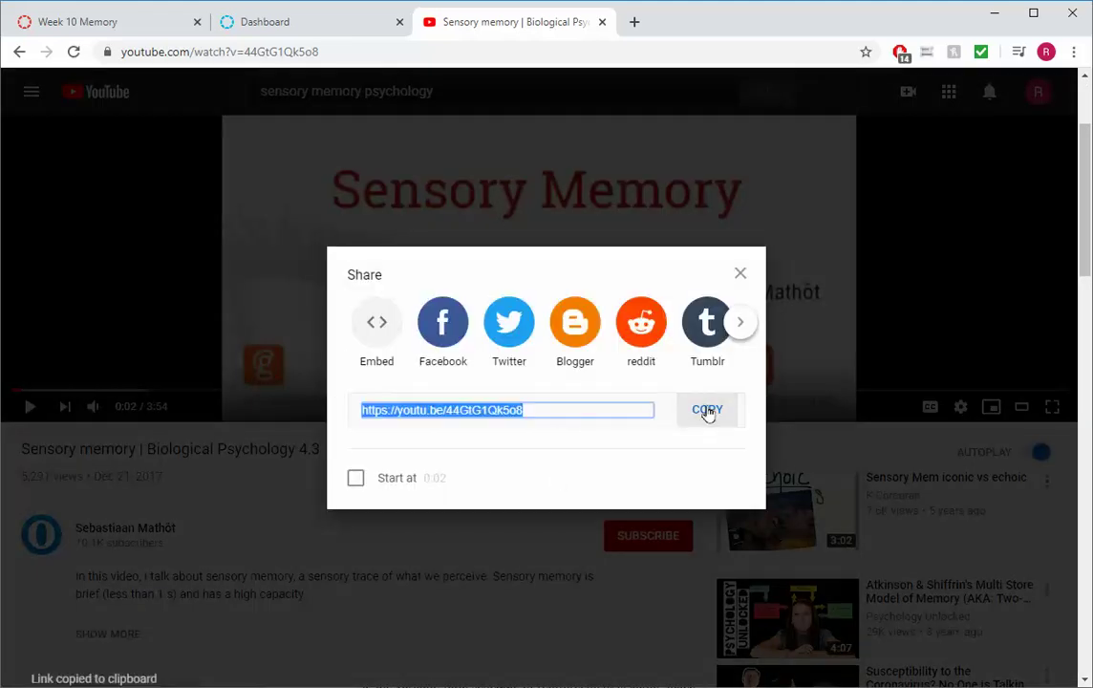
Return to the Week 10 Memory quiz editor and add an empty line above the question text
click(115, 25)
double_click(286, 165)
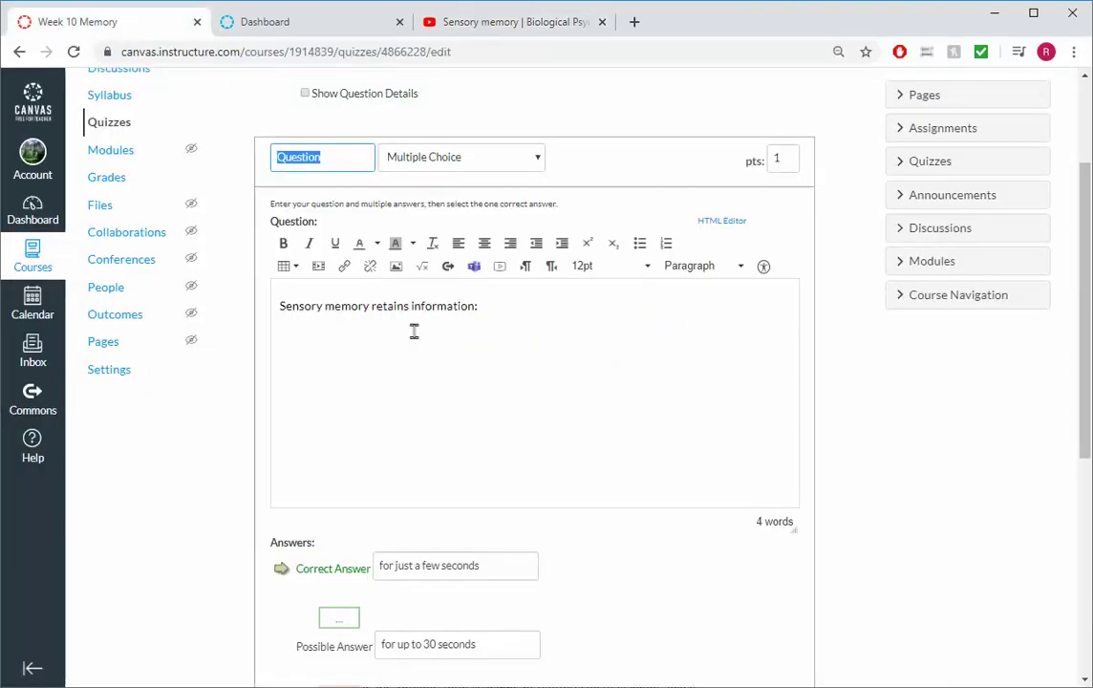
click(277, 306)
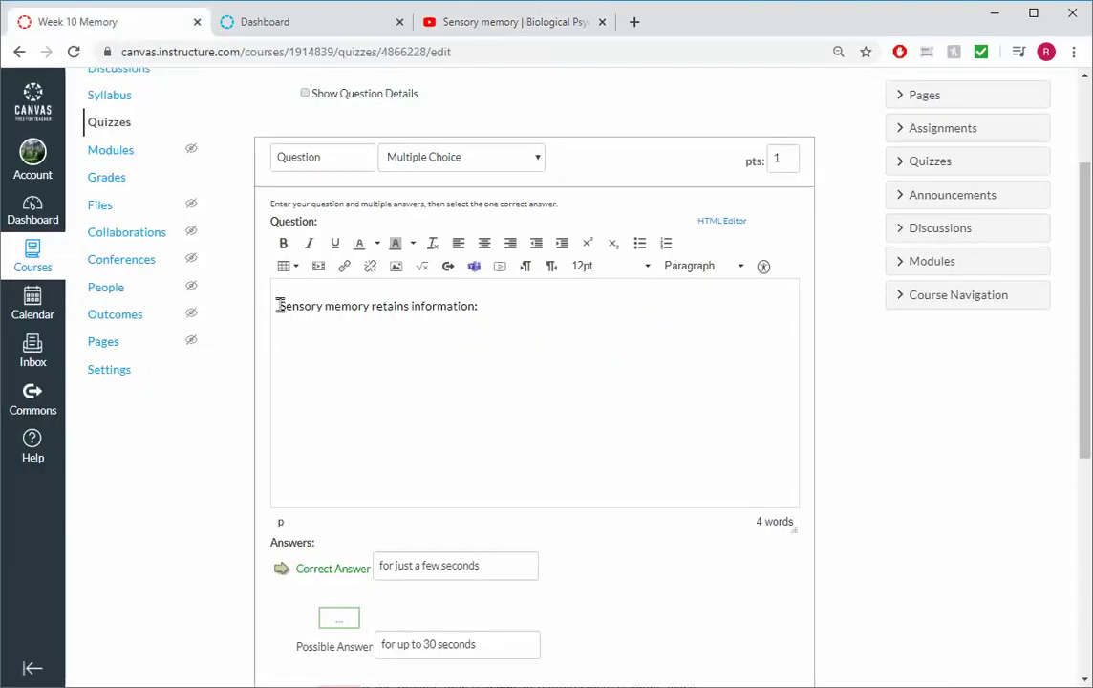
key(Return)
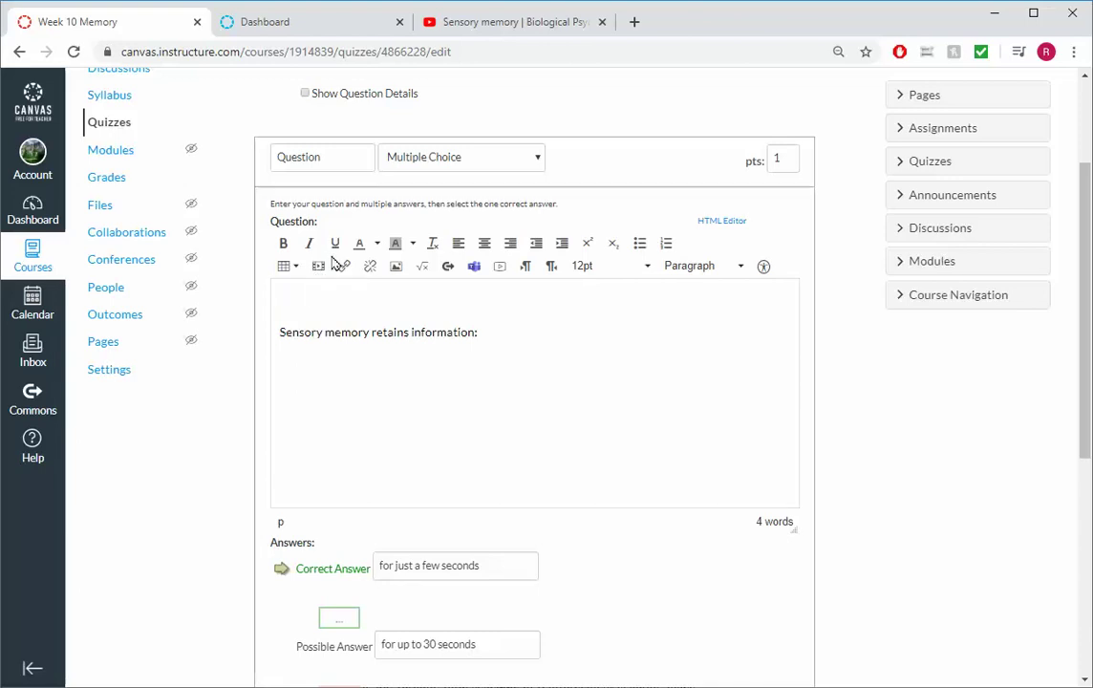
Embed the copied Sensory memory YouTube link as media and update the question
click(319, 268)
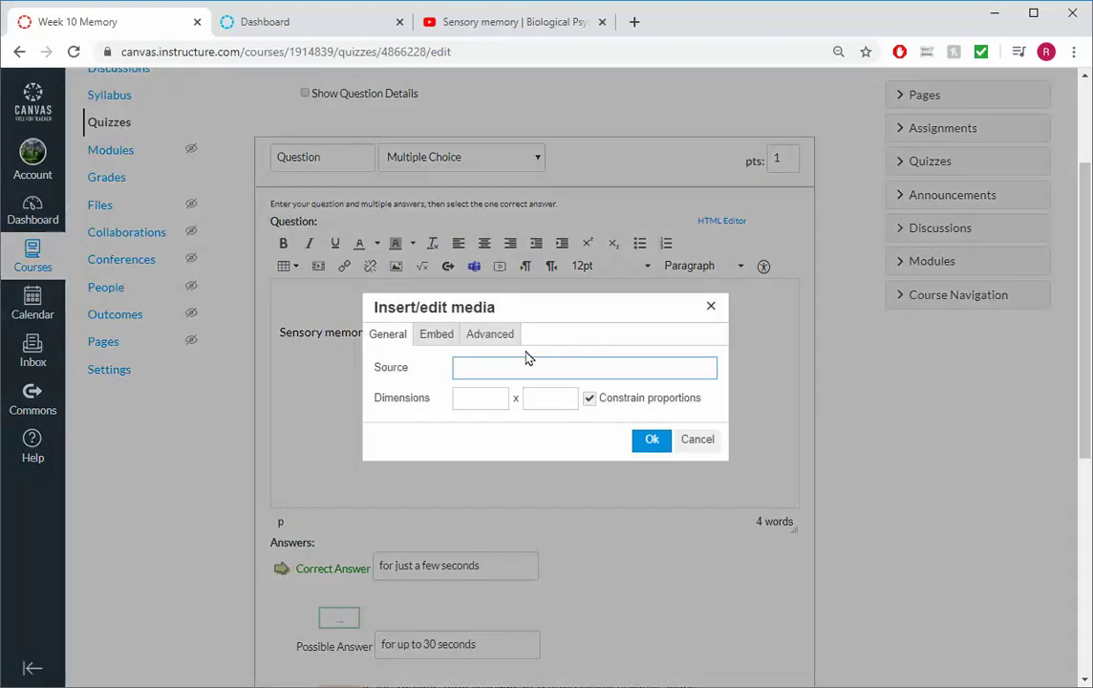
key(ctrl+v)
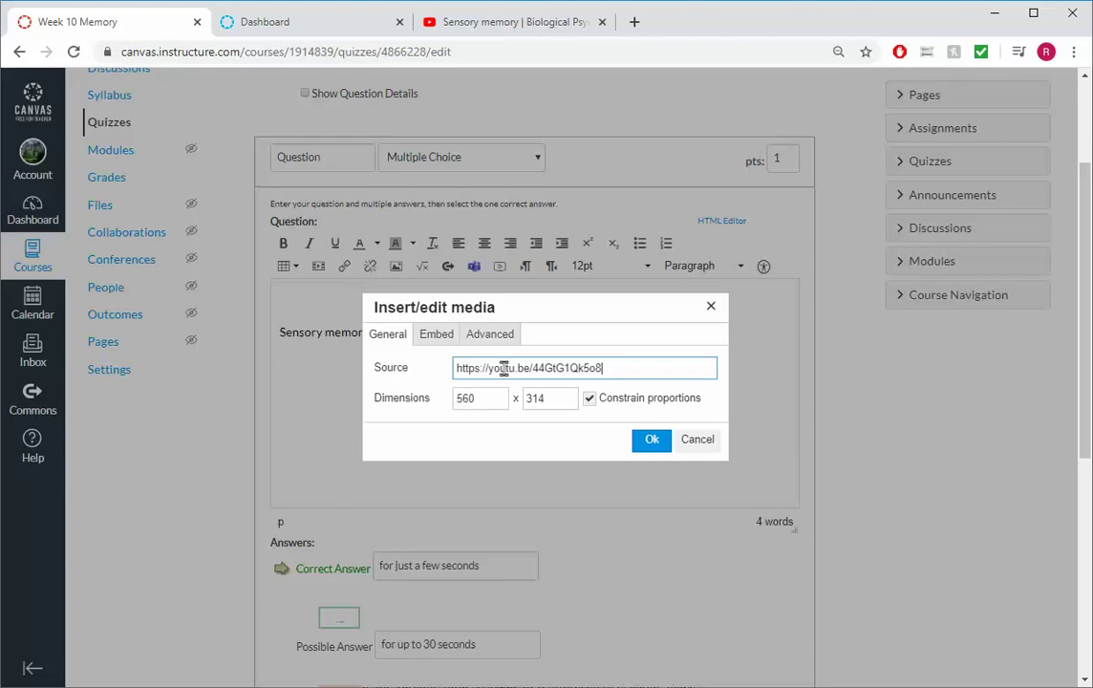
click(650, 440)
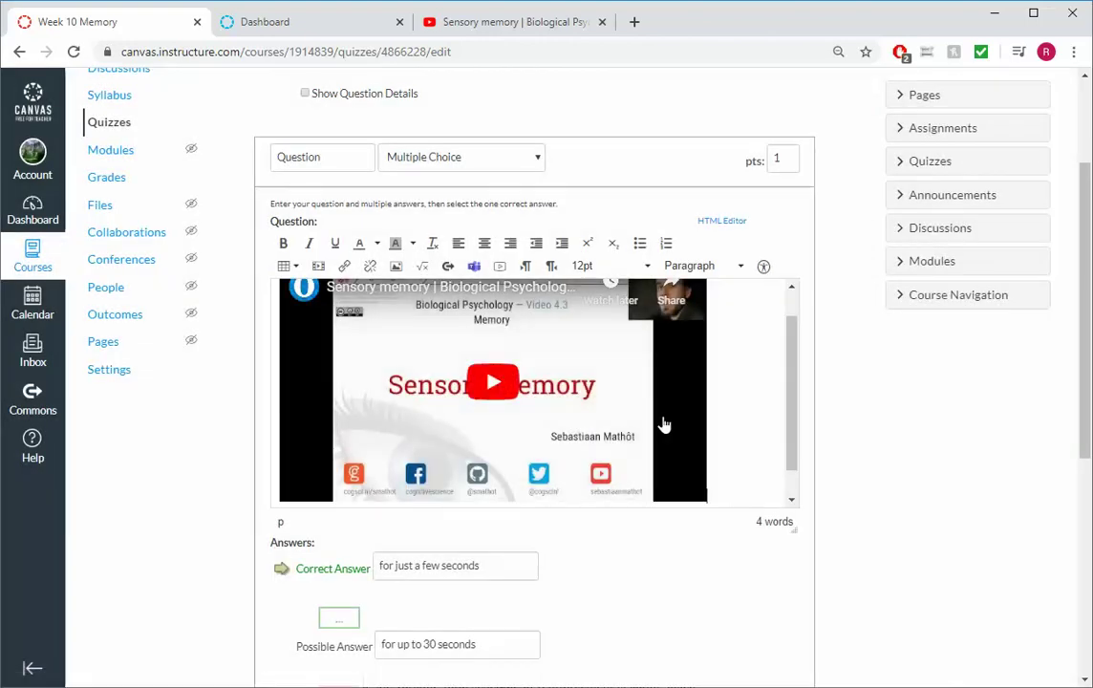
scroll(664, 424, down, 1)
scroll(664, 424, down, 5)
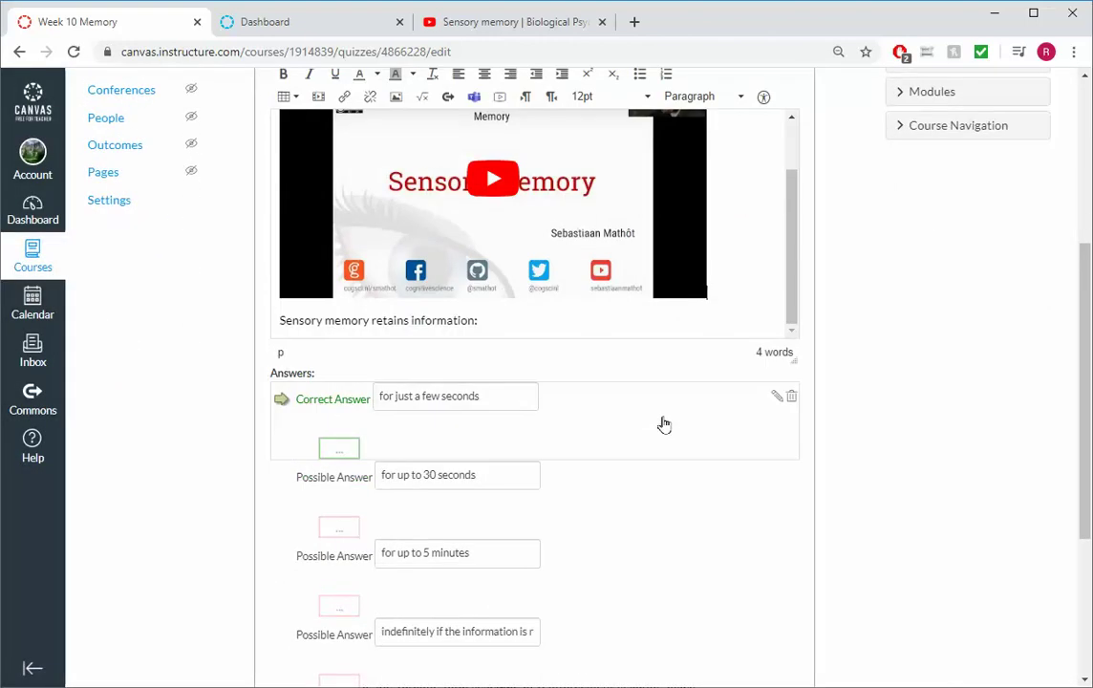
click(347, 480)
scroll(397, 464, down, 3)
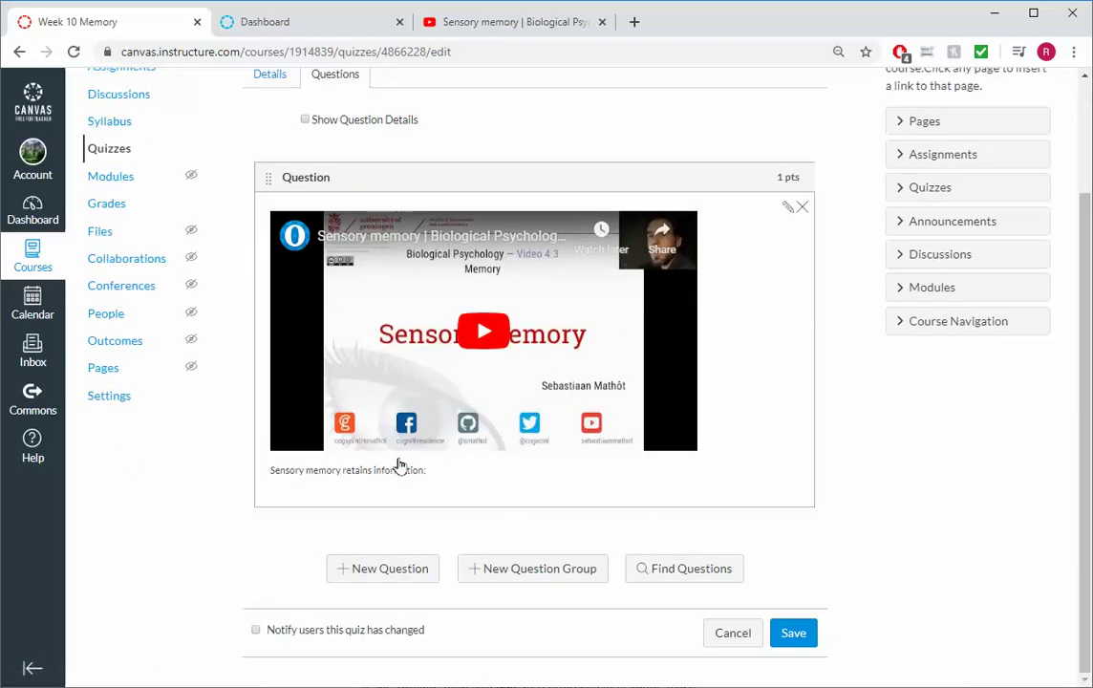
Save the quiz, open a student preview, and play the embedded video
click(792, 634)
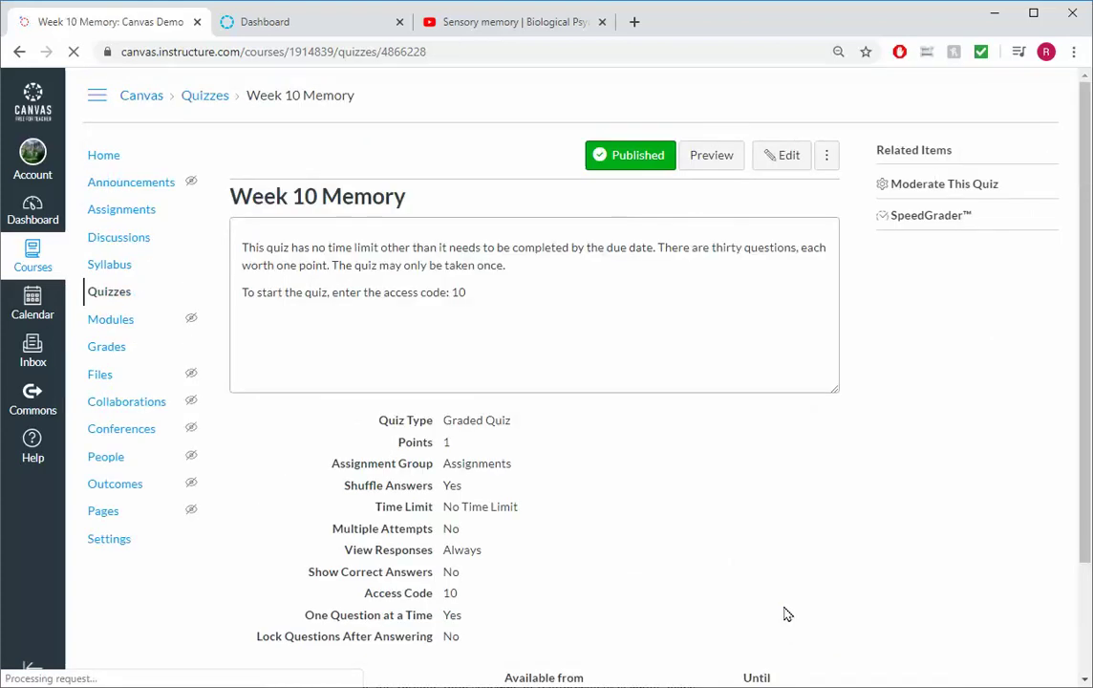
click(724, 154)
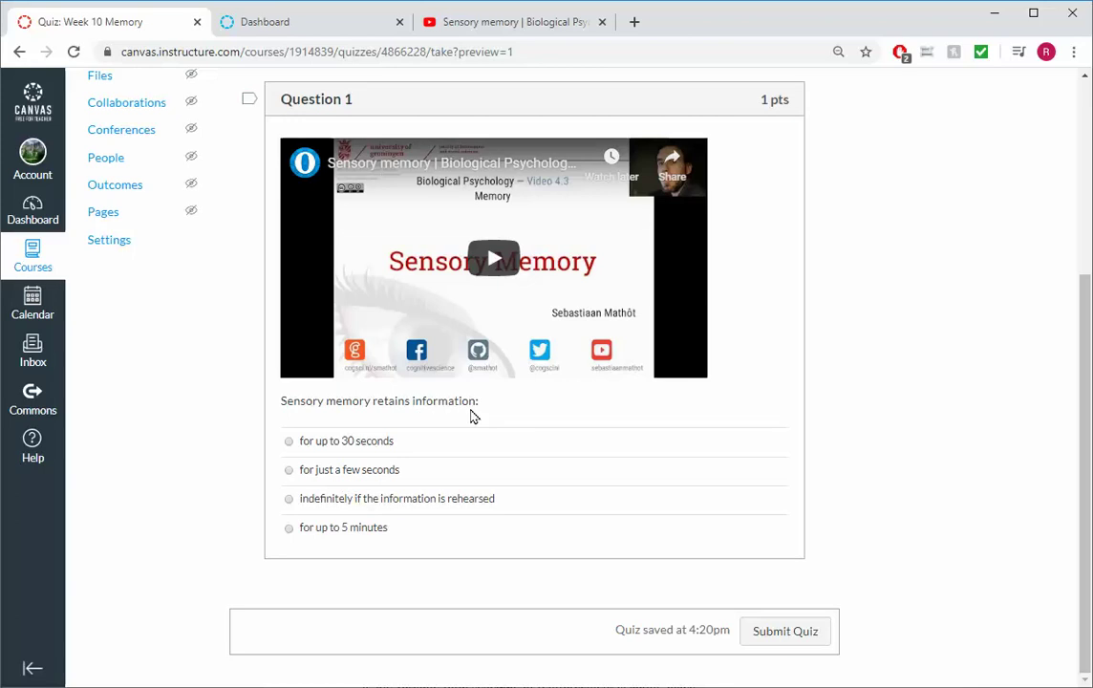
click(501, 268)
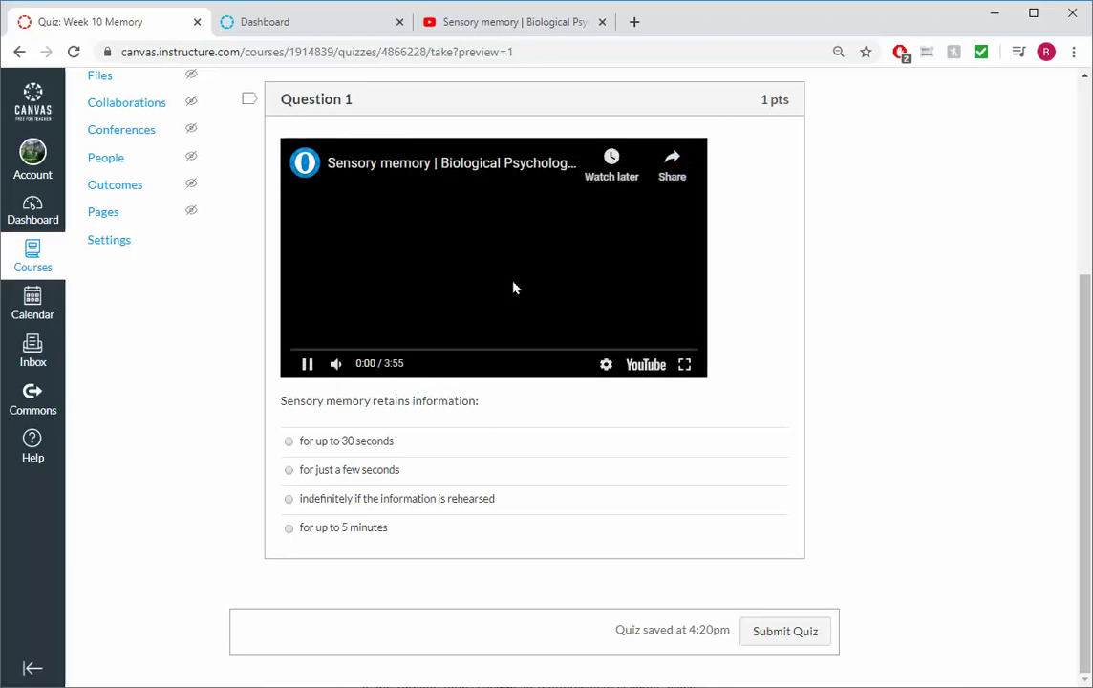
Pause the video, answer 'for just a few seconds', and submit the preview attempt
click(307, 364)
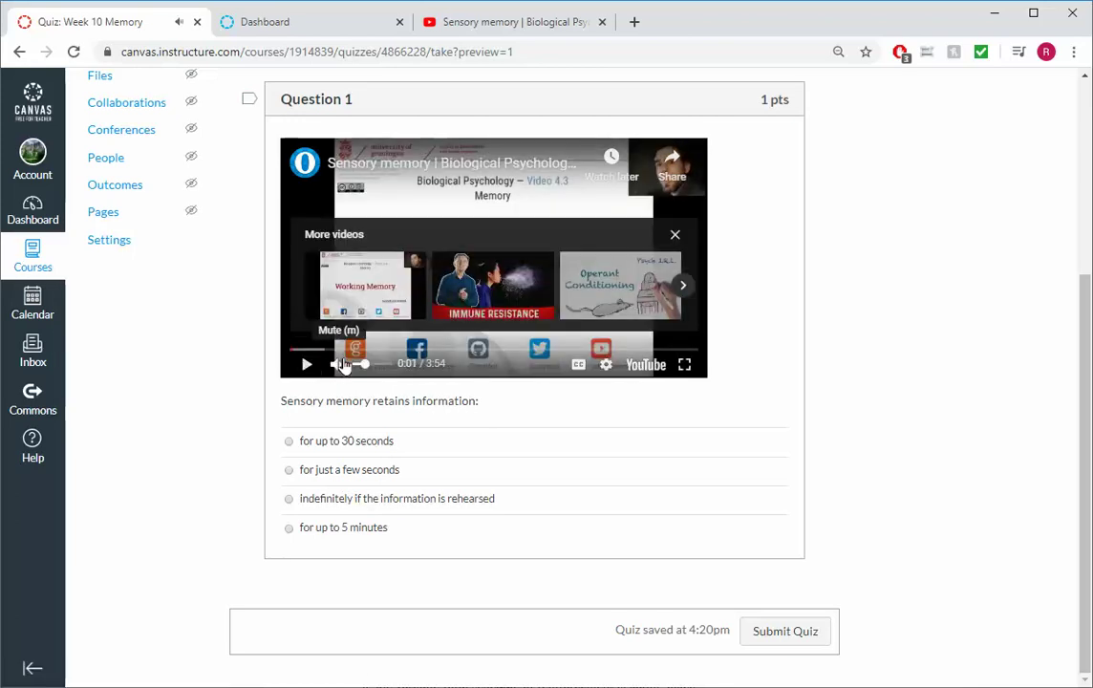
click(675, 234)
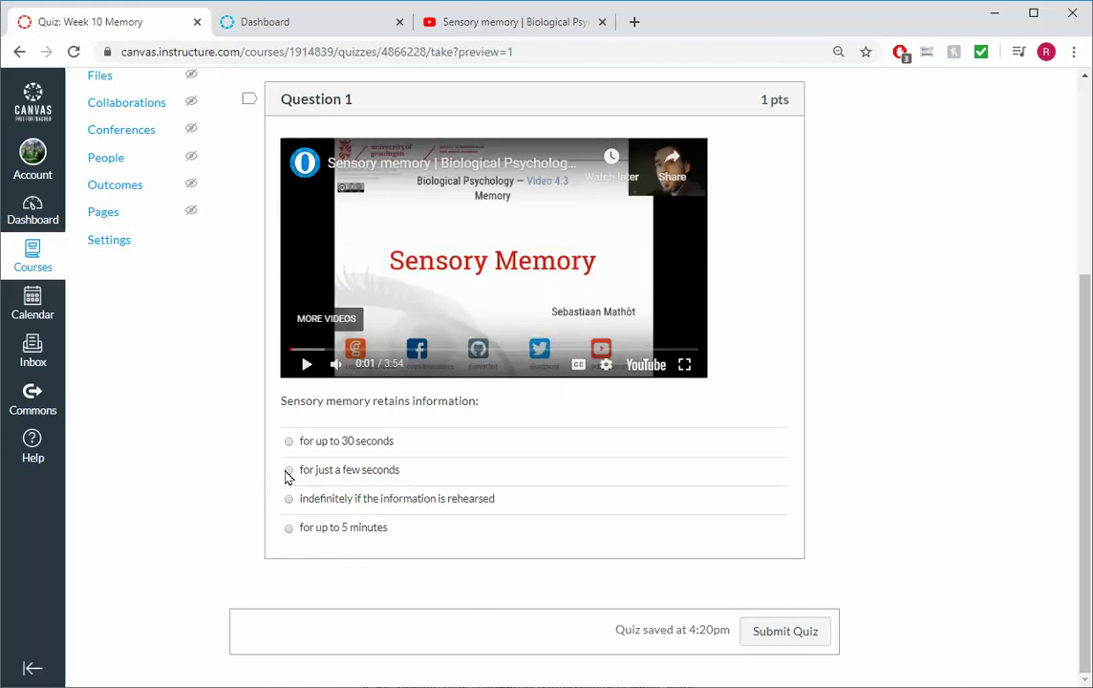
click(288, 471)
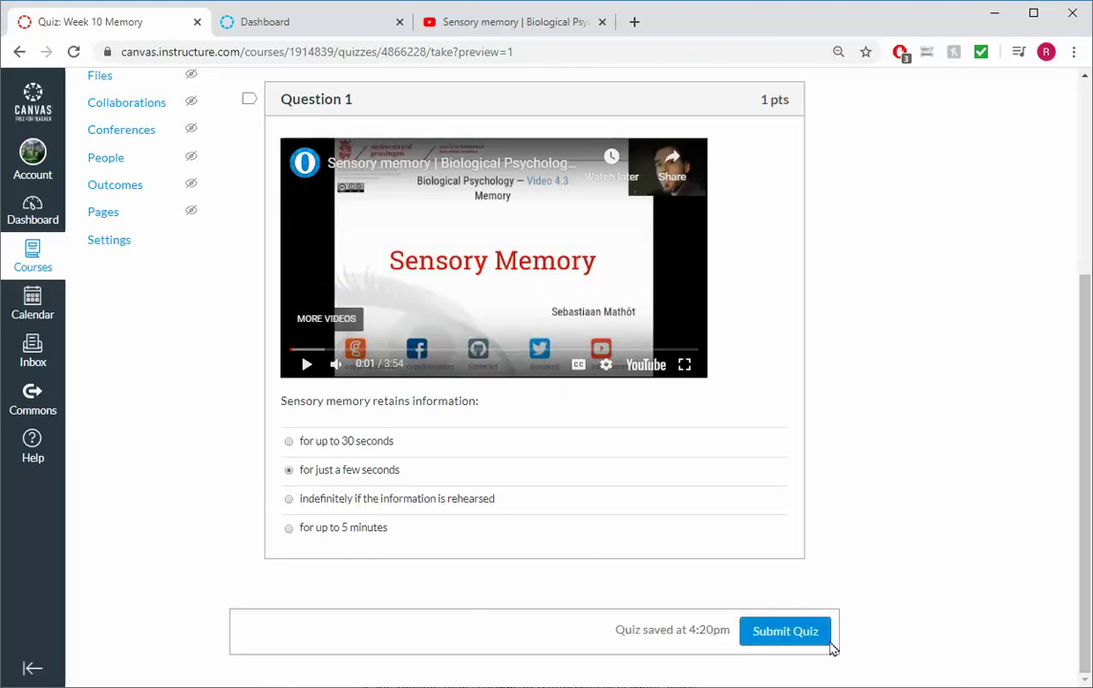
click(779, 630)
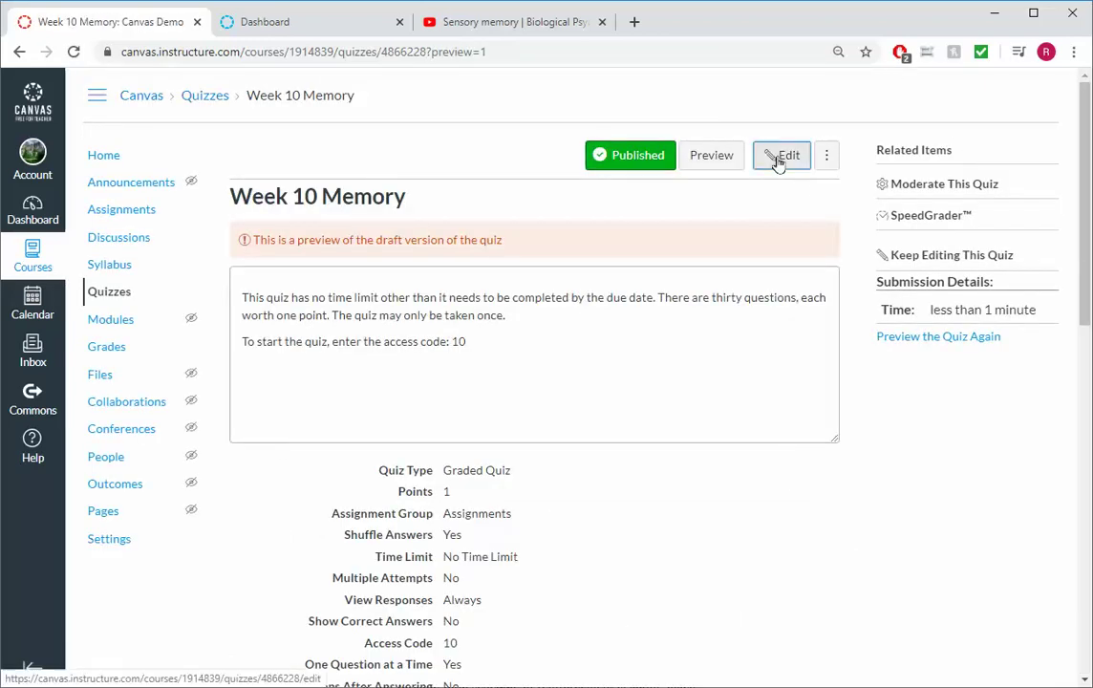
Reopen Week 10 Memory for editing and show its questions, including the video-embedded sensory memory question
click(776, 156)
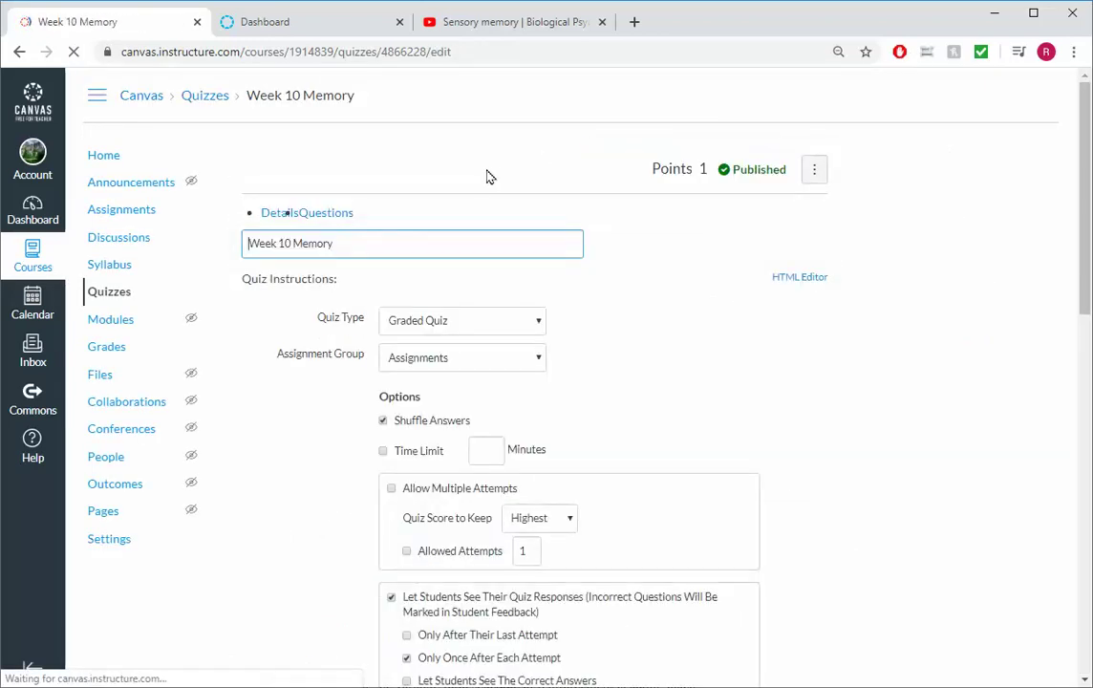
click(335, 219)
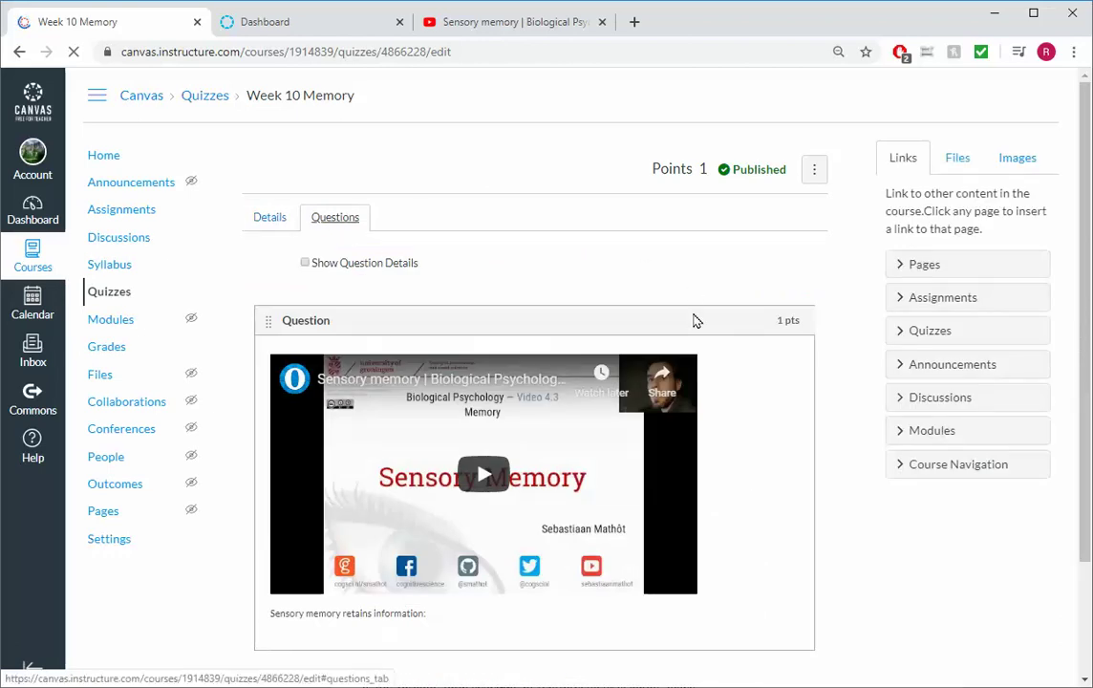
scroll(421, 278, down, 2)
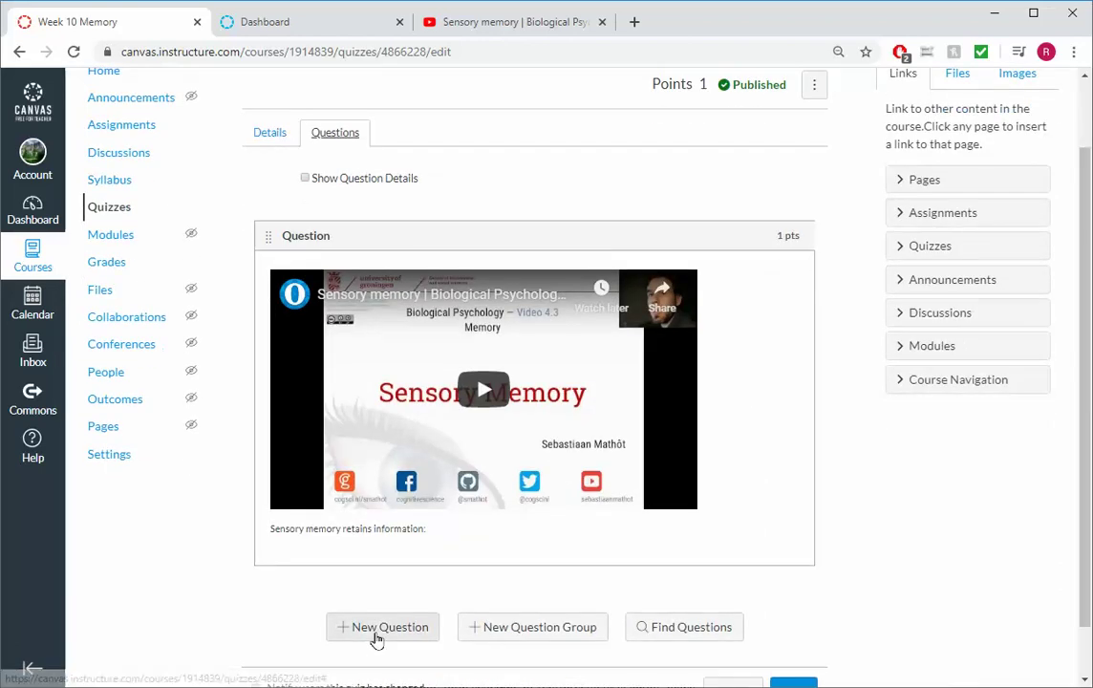